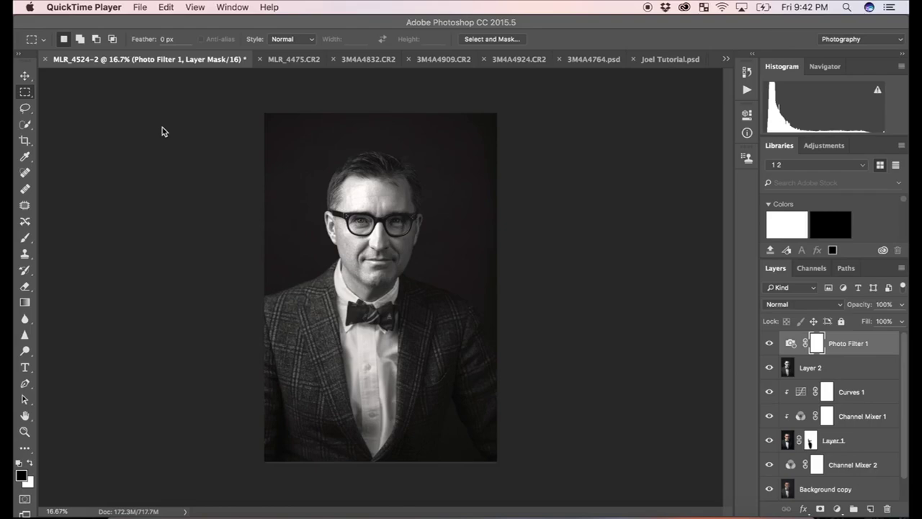
- Zoom in on the eyes and glasses of the MLR_4475.CR2 portrait, then zoom back out
click(185, 67)
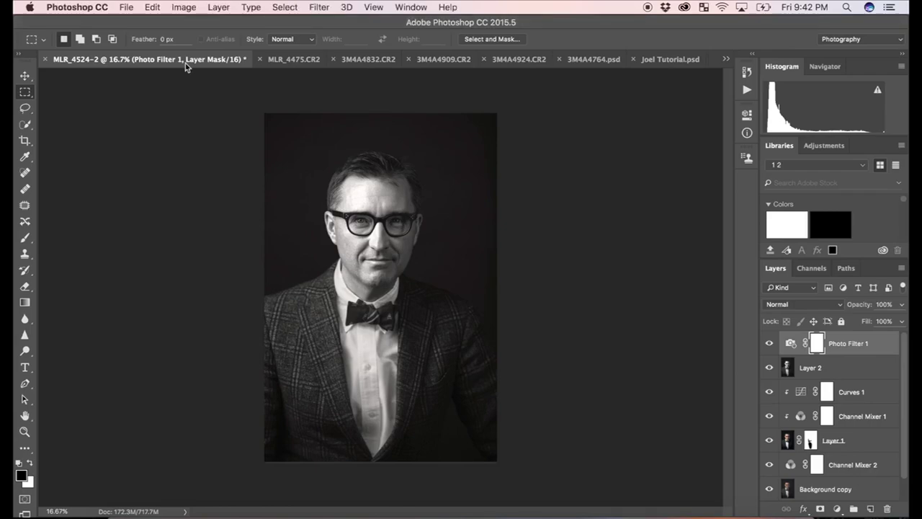
click(292, 59)
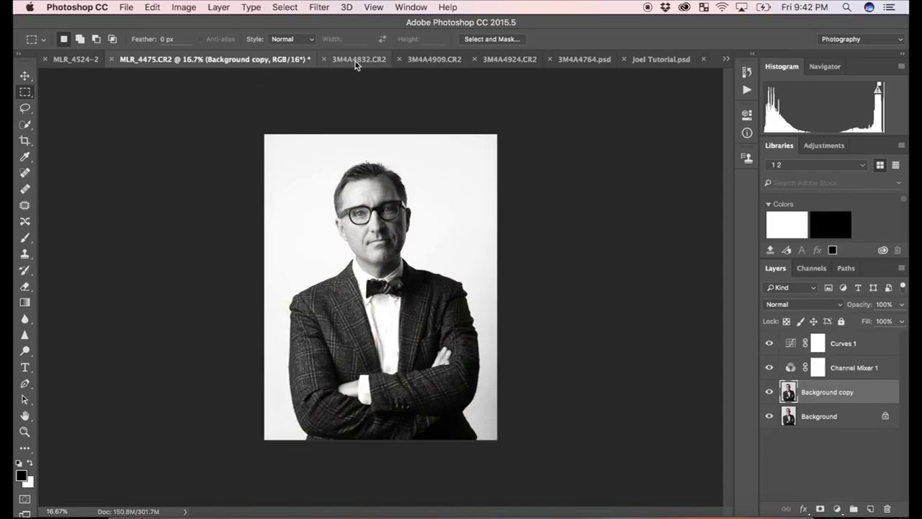
key(super+plus)
key(super+plus)
key(super+plus)
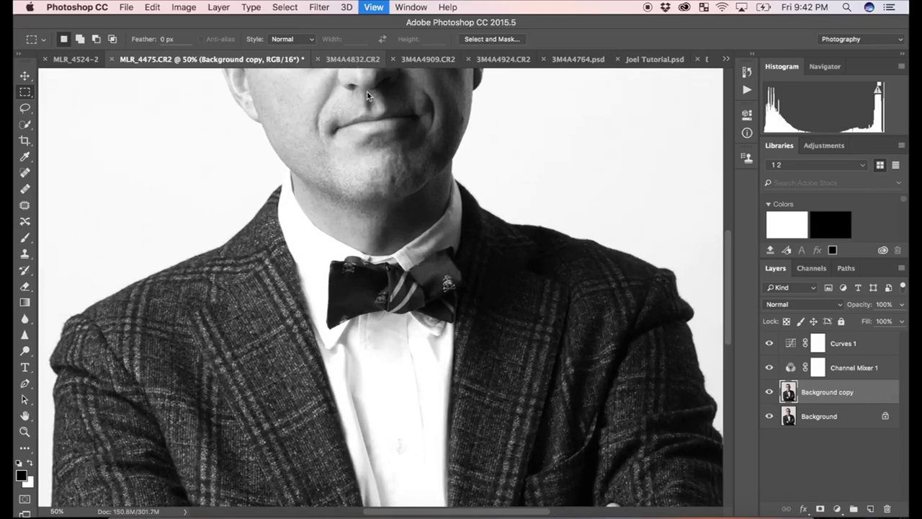
key(super+plus)
drag(398, 170, 414, 307)
key(super+minus)
key(super+minus)
key(super+minus)
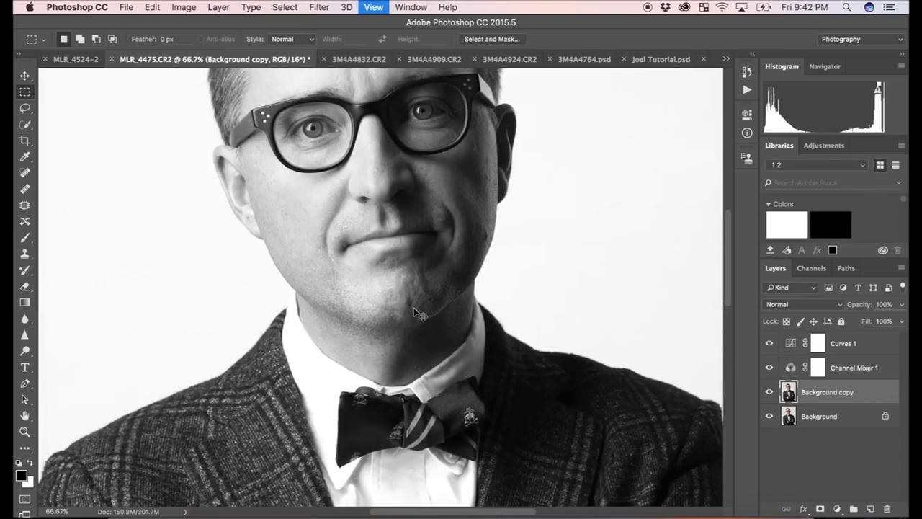
key(super+minus)
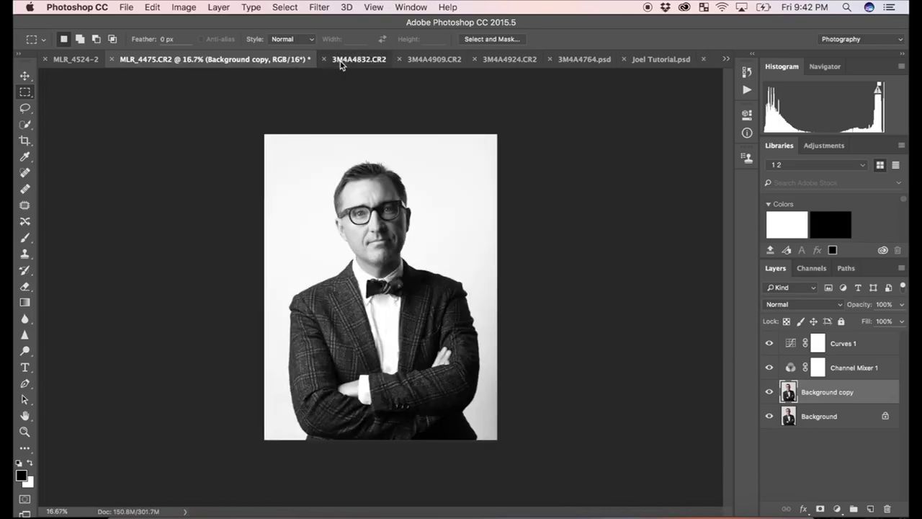
- Flip through the 3M4A4832.CR2 and 3M4A4909.CR2 portraits, ending on 3M4A4764.psd
click(342, 62)
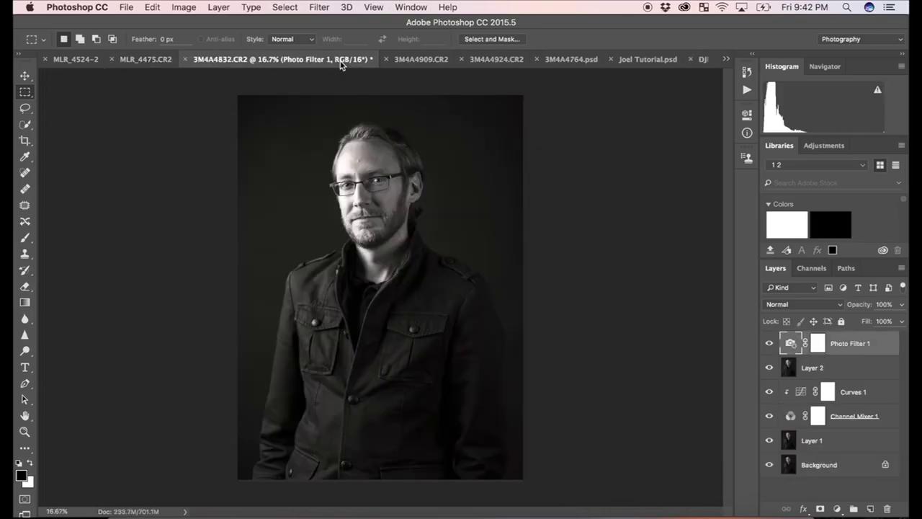
click(421, 63)
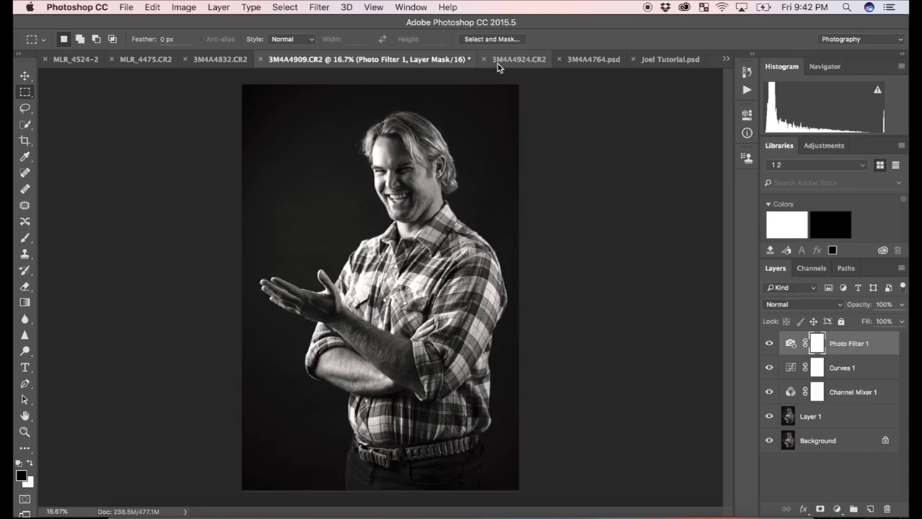
click(573, 60)
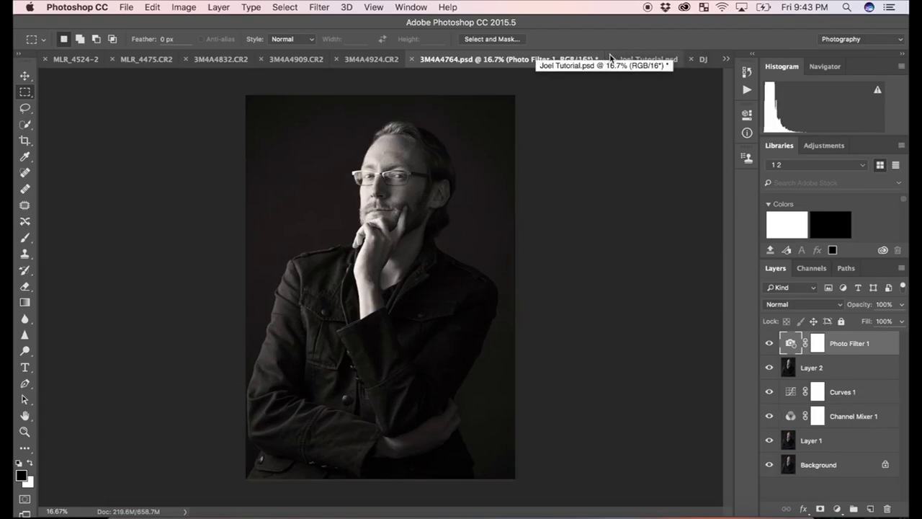
- Switch to Joel Tutorial.psd, briefly comparing it with the black-and-white 3M4A4764.psd
click(634, 59)
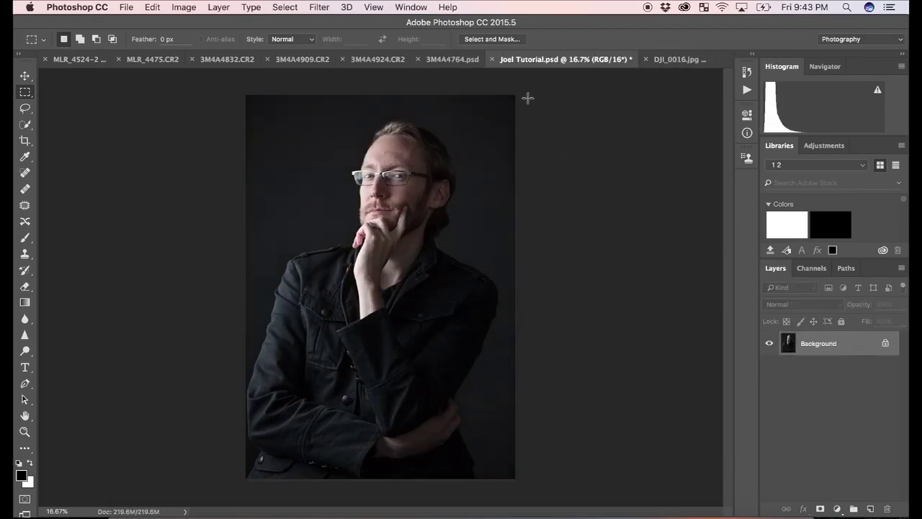
click(461, 65)
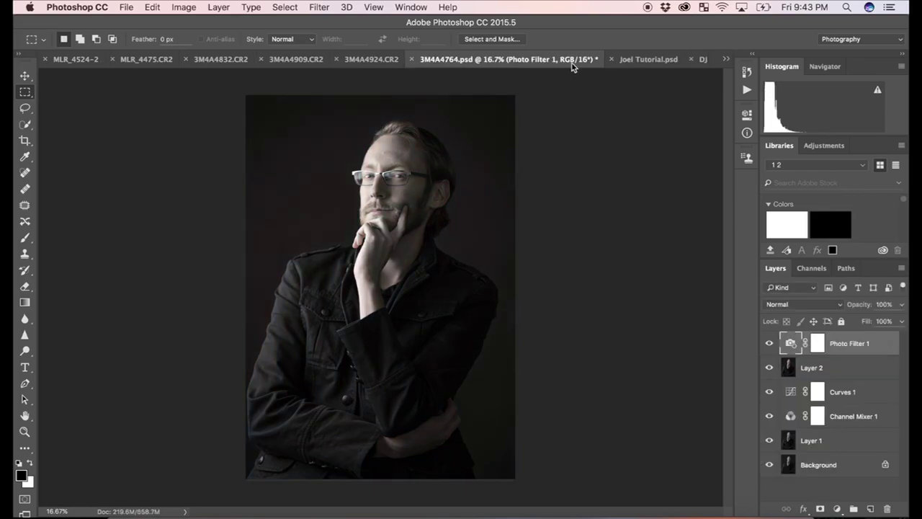
click(637, 64)
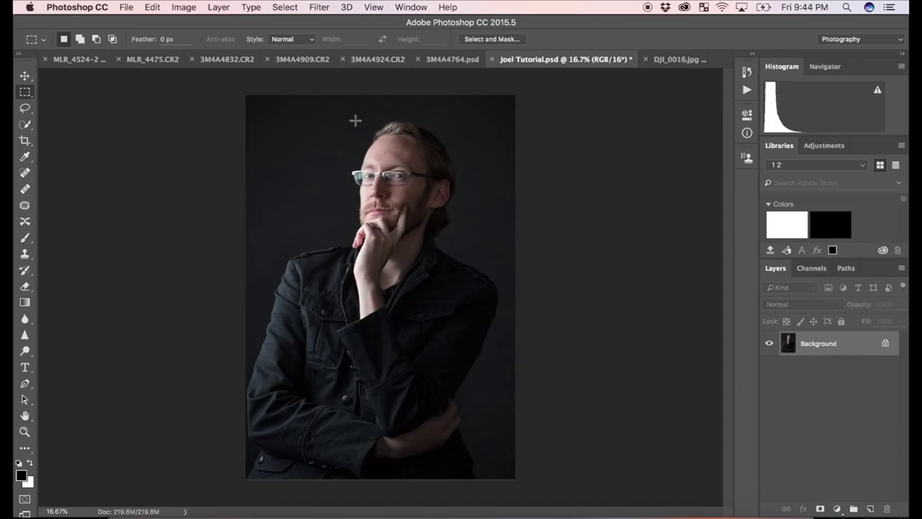
- Preview a Hue/Saturation desaturation at -100, then cancel it to keep the colour
click(250, 8)
mouse_move(216, 7)
mouse_move(184, 7)
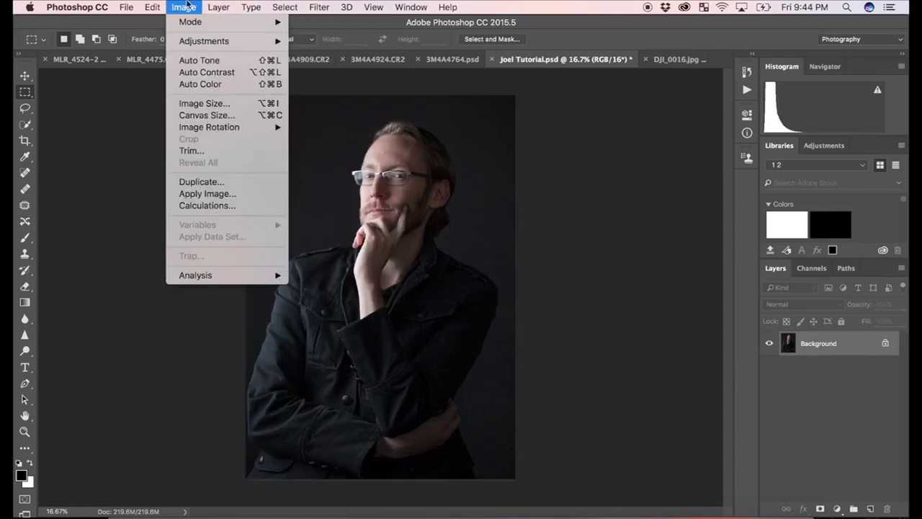
mouse_move(204, 41)
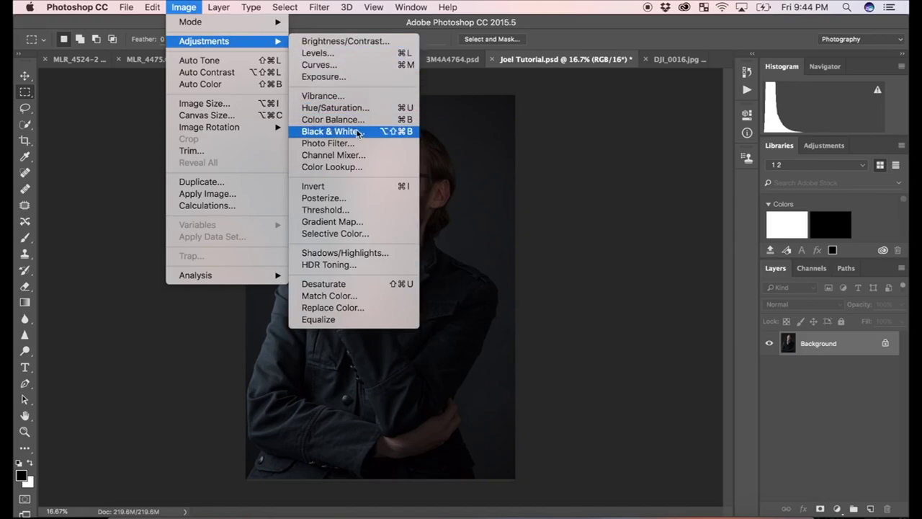
click(335, 107)
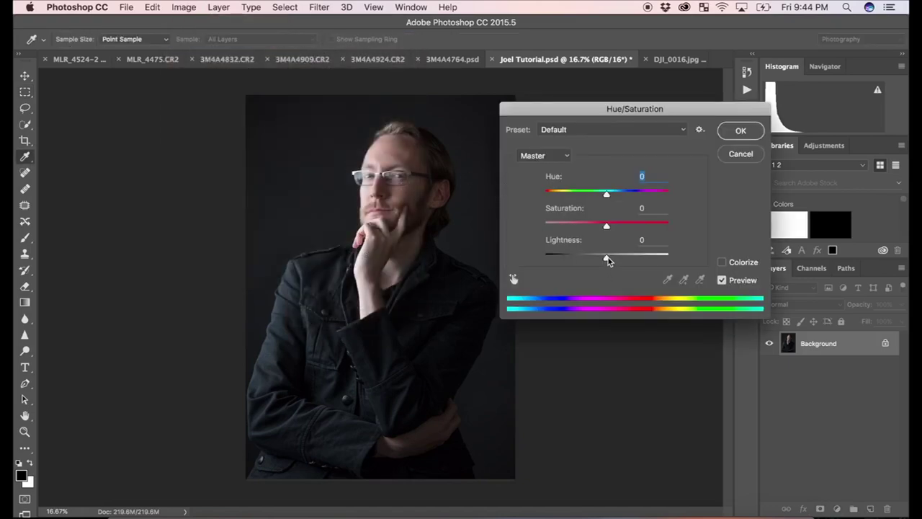
drag(607, 226, 535, 228)
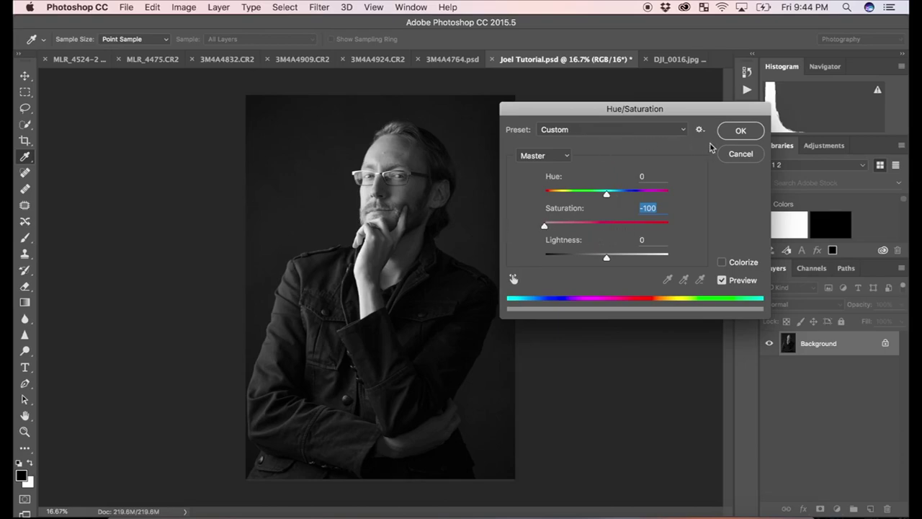
click(736, 157)
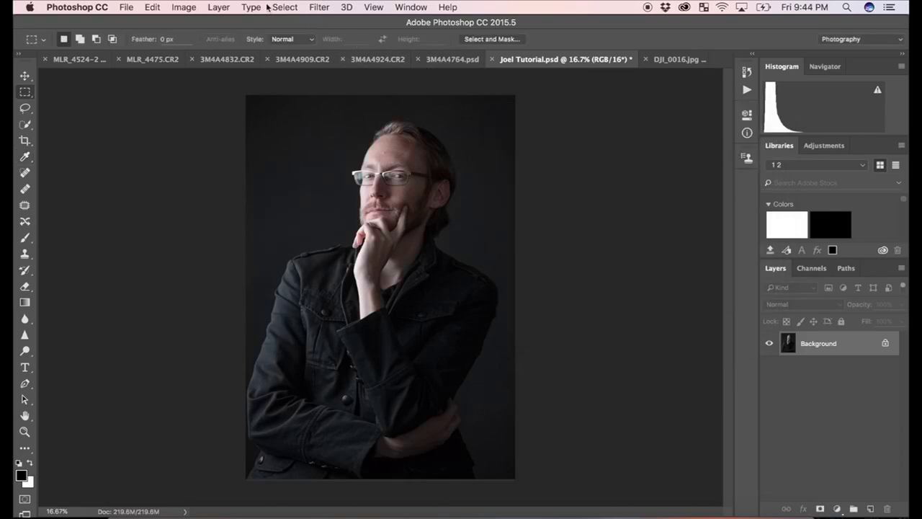
- Open the Black & White adjustment and preview its Blue Filter preset
click(184, 8)
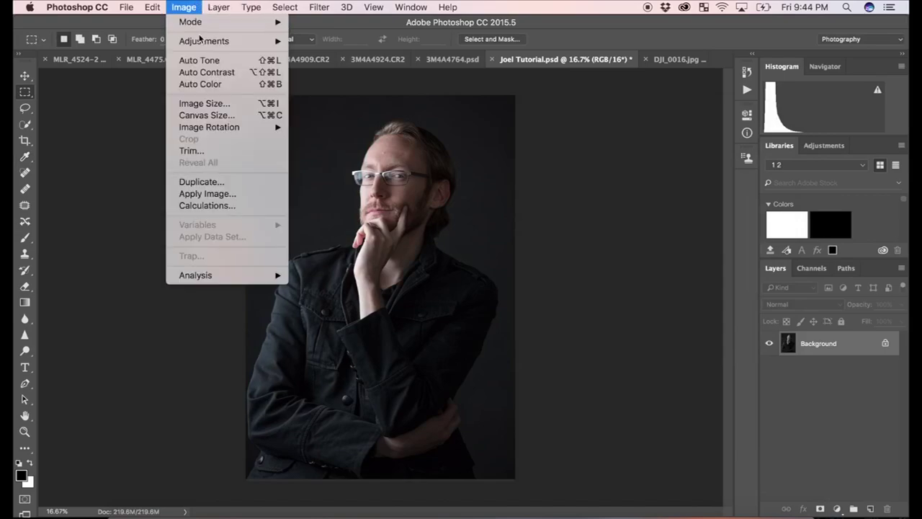
mouse_move(209, 41)
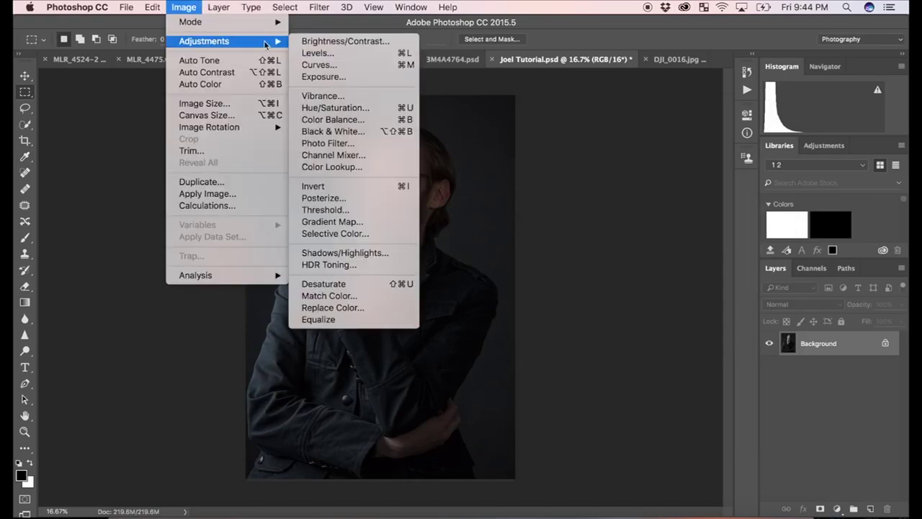
click(365, 137)
drag(531, 84, 525, 71)
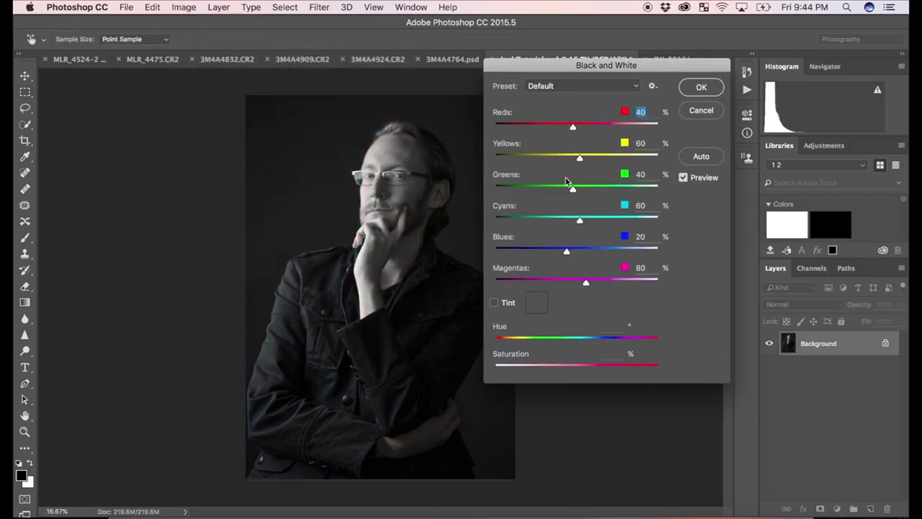
click(588, 89)
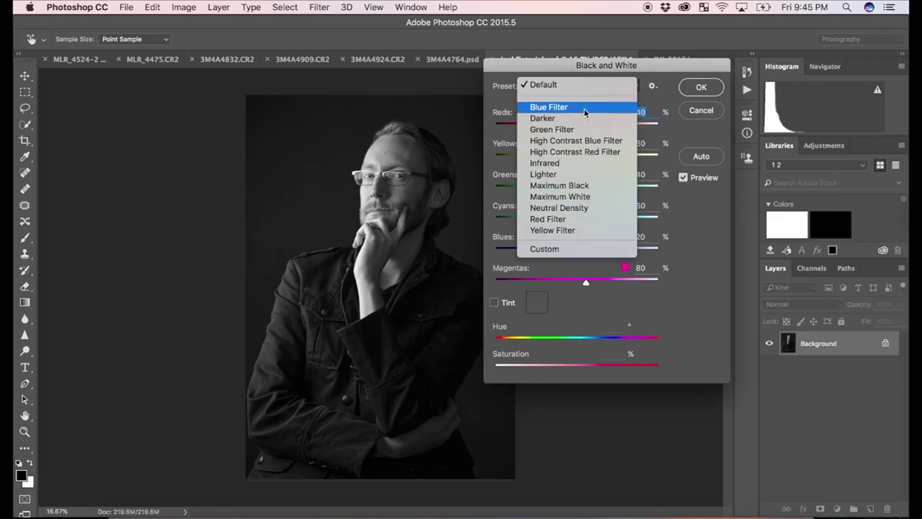
click(577, 108)
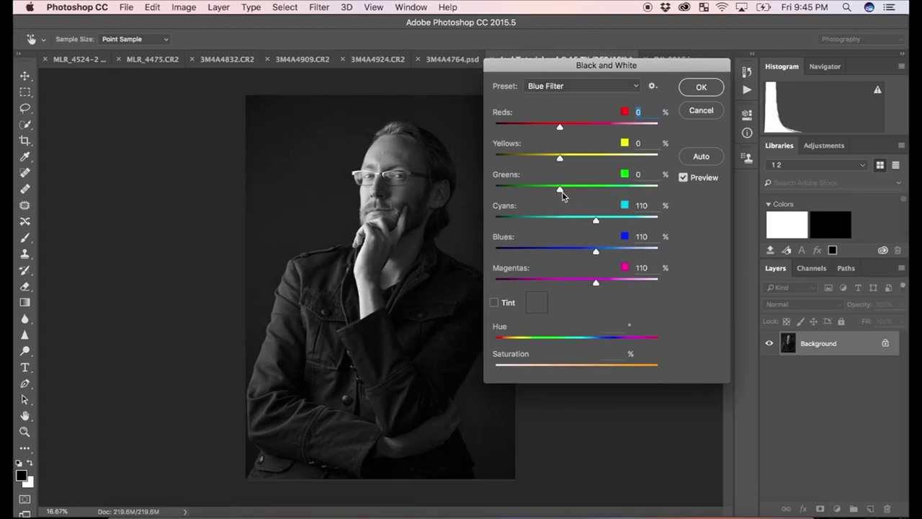
- Try the Darker, Green Filter and High Contrast Blue Filter presets in turn
click(580, 86)
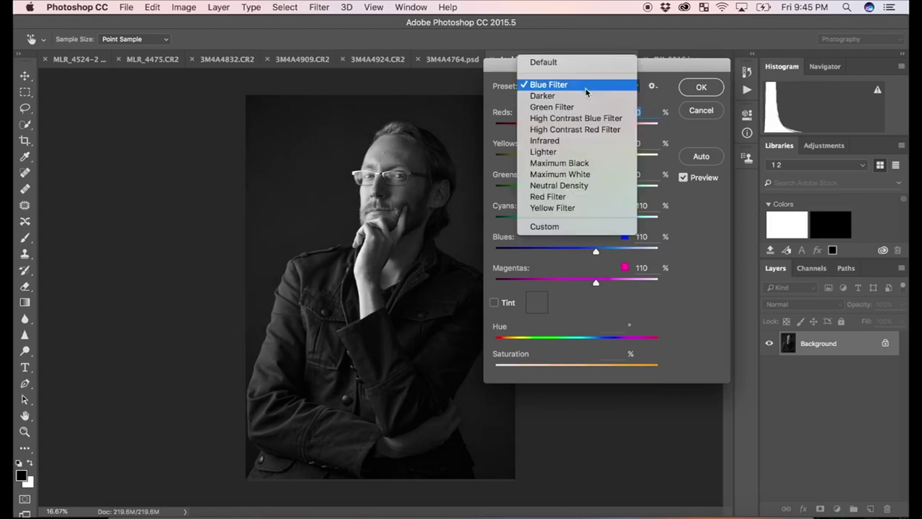
click(581, 95)
click(580, 90)
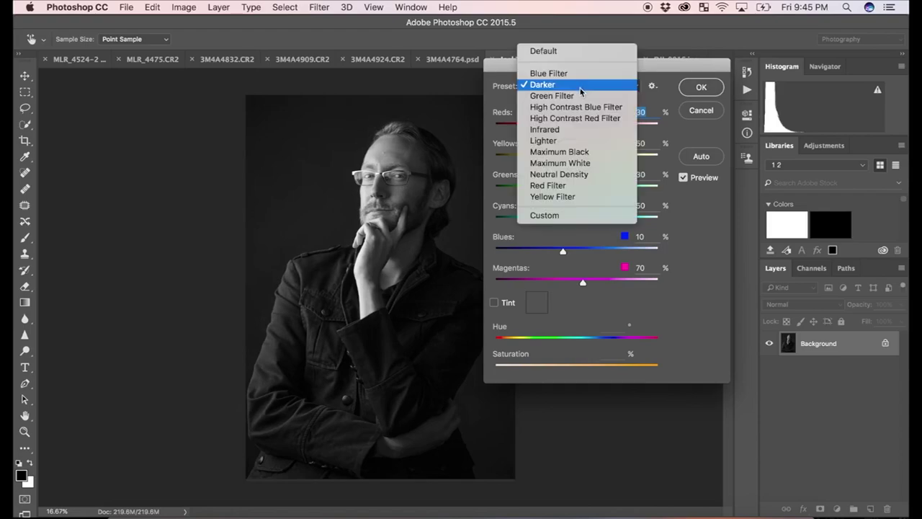
click(581, 94)
click(582, 90)
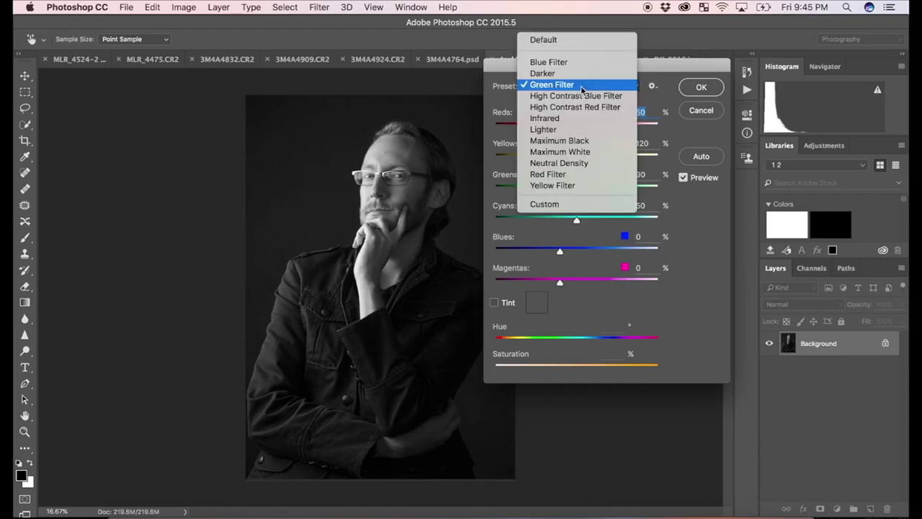
click(580, 94)
click(580, 86)
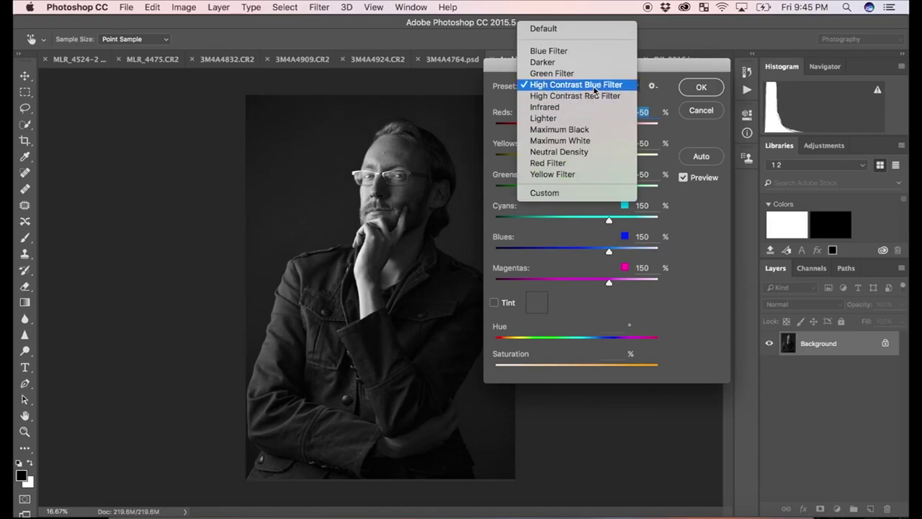
click(589, 86)
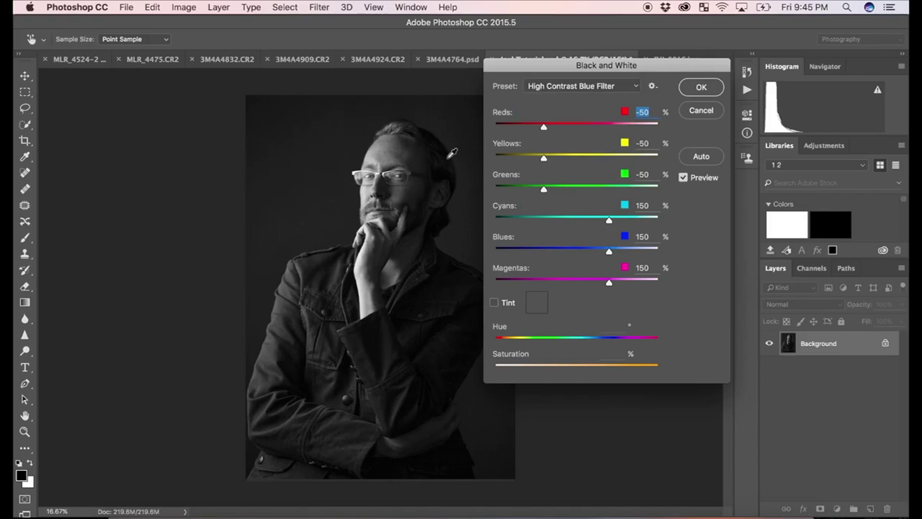
- Preview the High Contrast Red Filter preset, then cancel the Black & White conversion
click(566, 91)
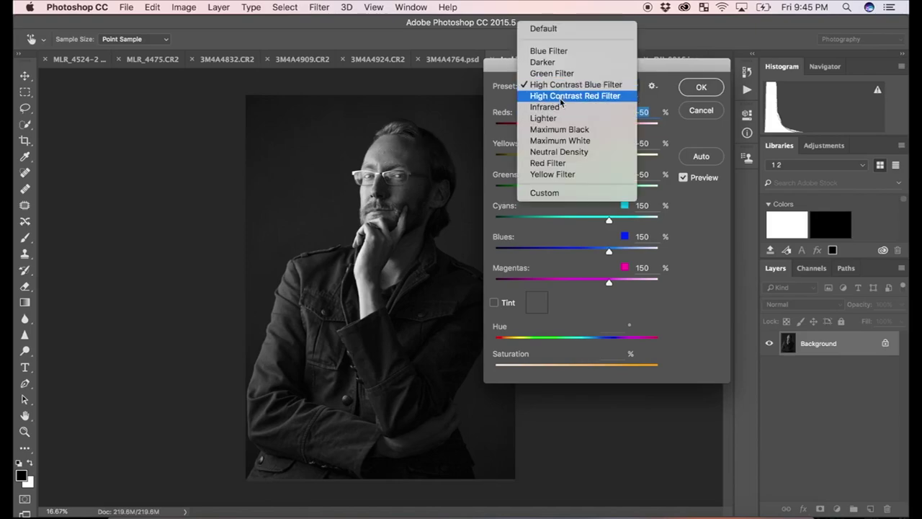
click(561, 98)
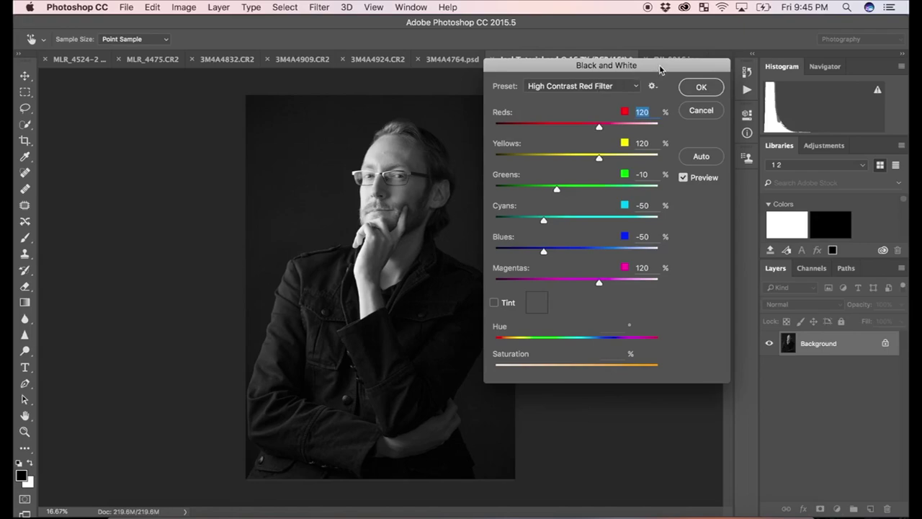
drag(660, 69, 648, 68)
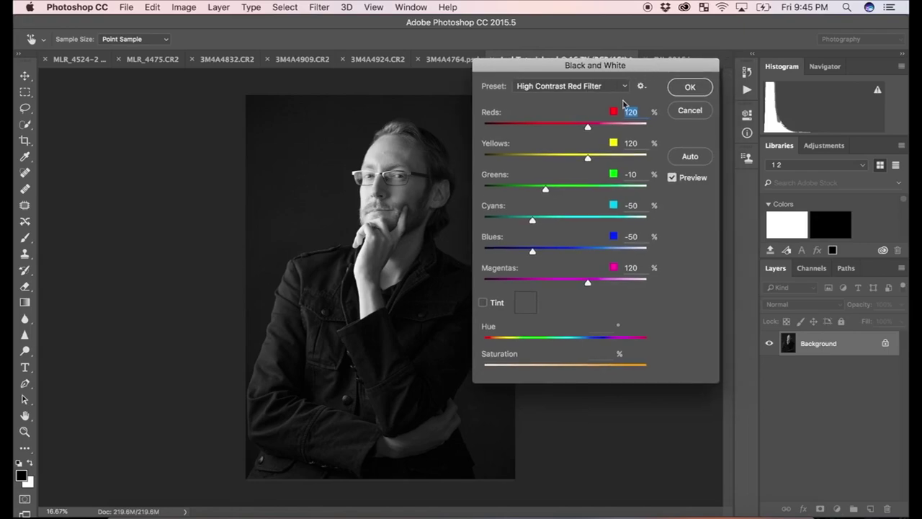
click(691, 111)
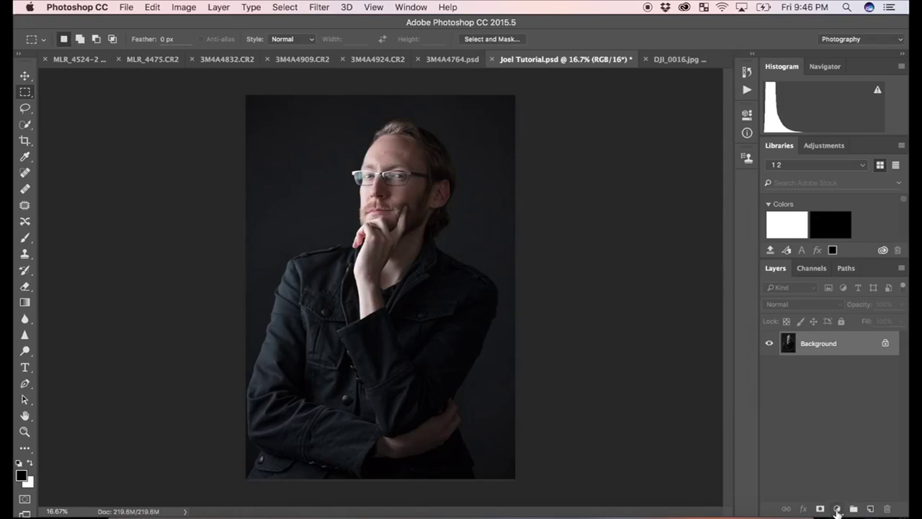
- Add a Channel Mixer adjustment layer to the portrait
click(837, 508)
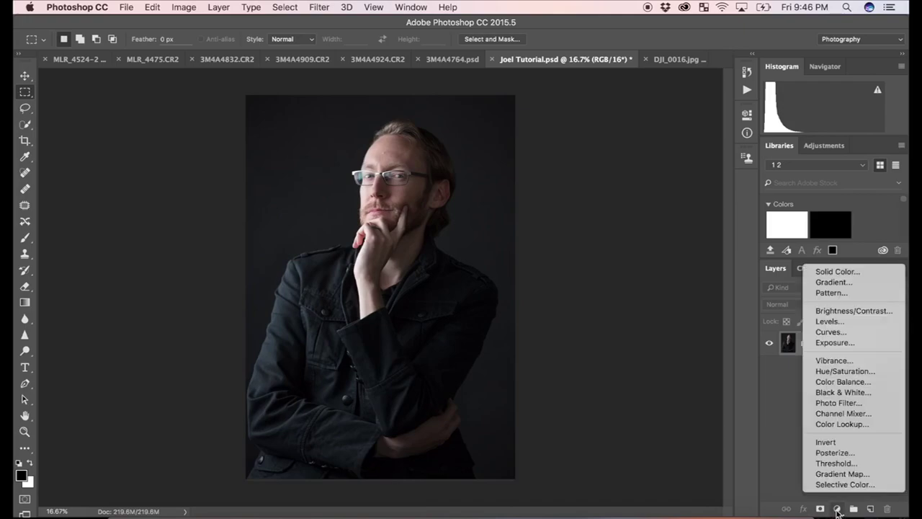
click(837, 510)
click(837, 510)
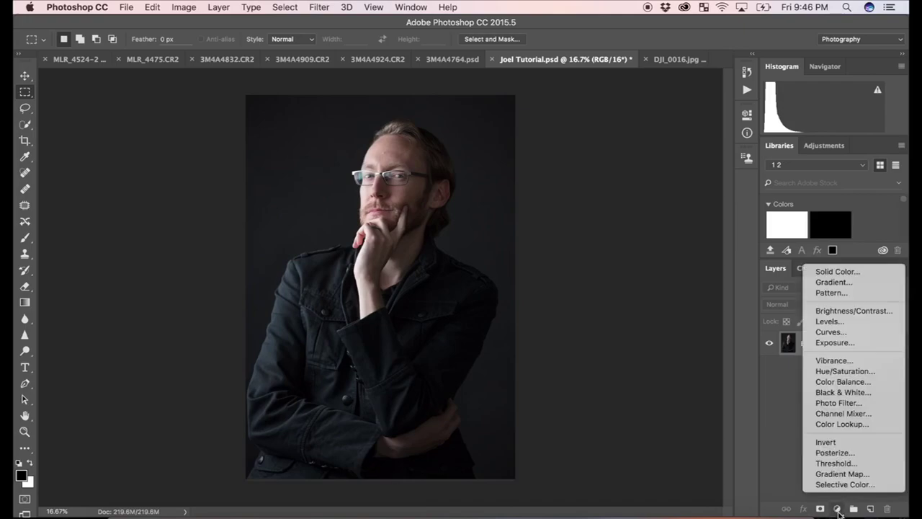
click(843, 417)
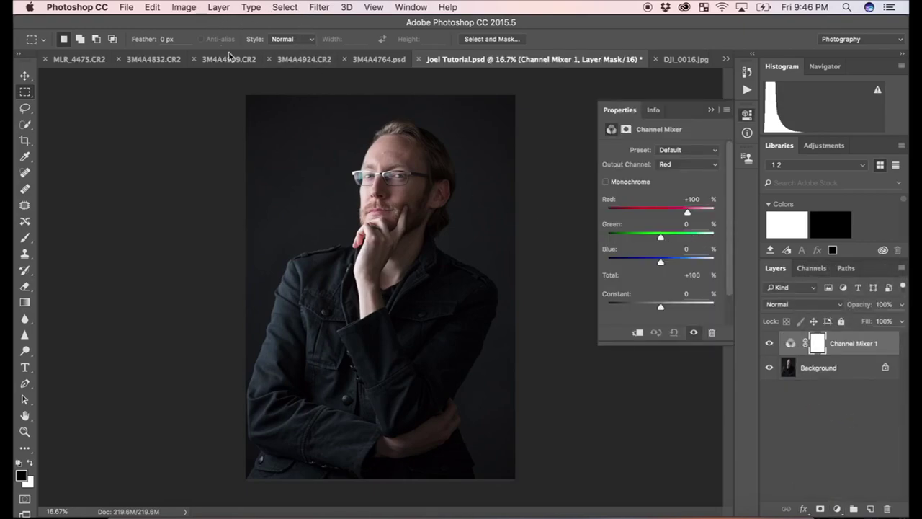
- Make the mix monochrome with Red +40, Green +47, Blue +9 and Constant +2
click(628, 184)
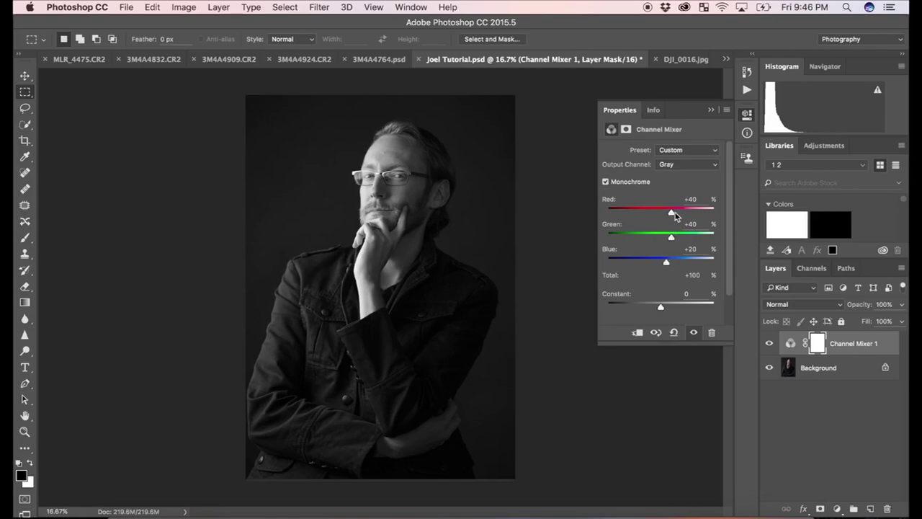
drag(673, 214, 666, 266)
drag(662, 310, 669, 310)
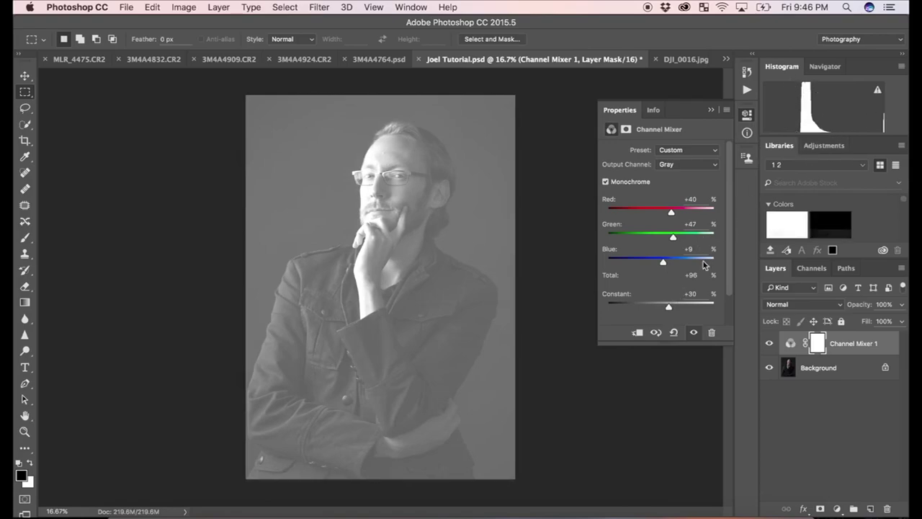
drag(668, 310, 661, 310)
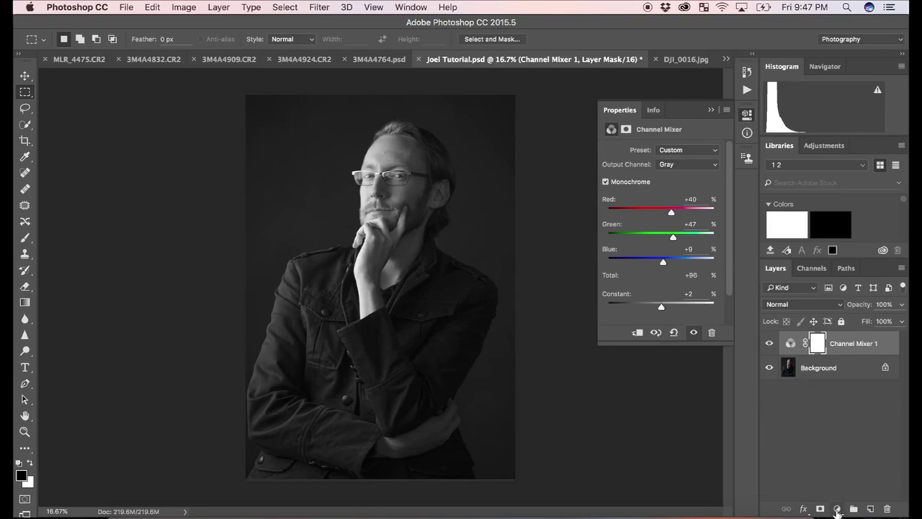
- Add a Curves layer and brighten the forehead highlights with the targeted adjustment tool
click(837, 509)
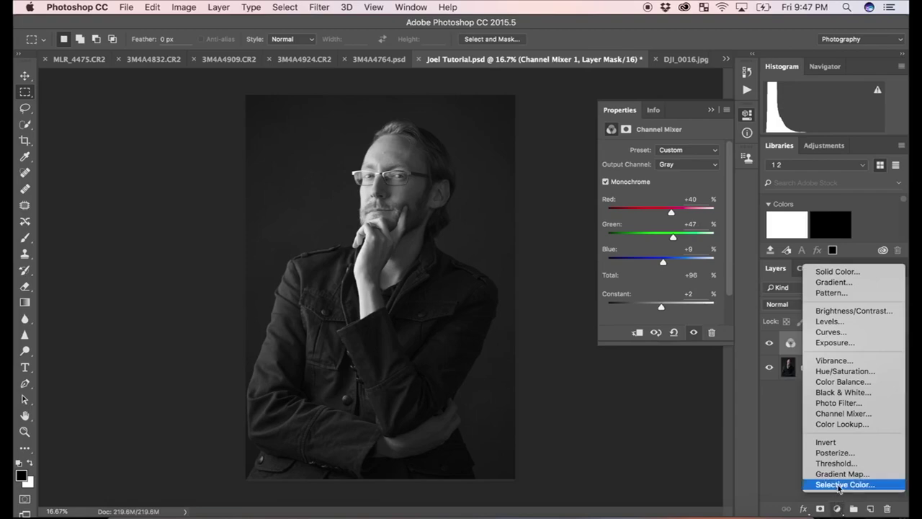
click(837, 332)
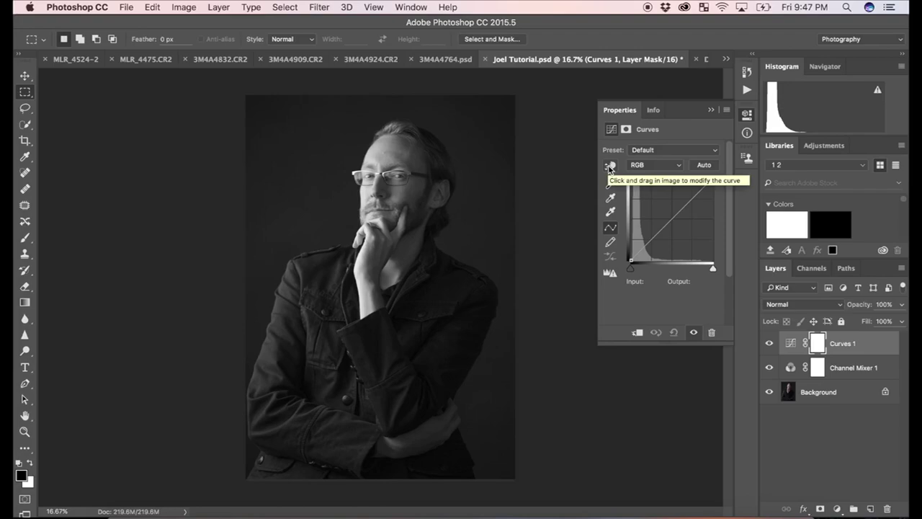
click(610, 167)
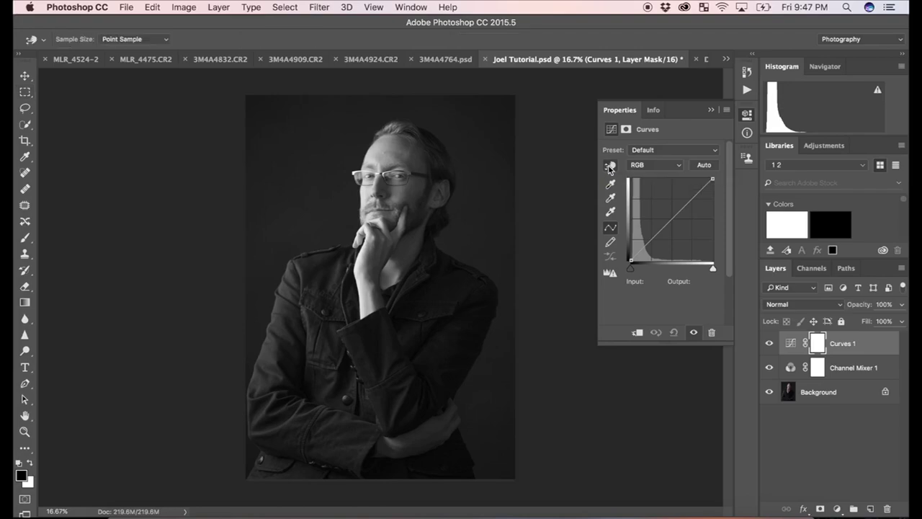
click(373, 155)
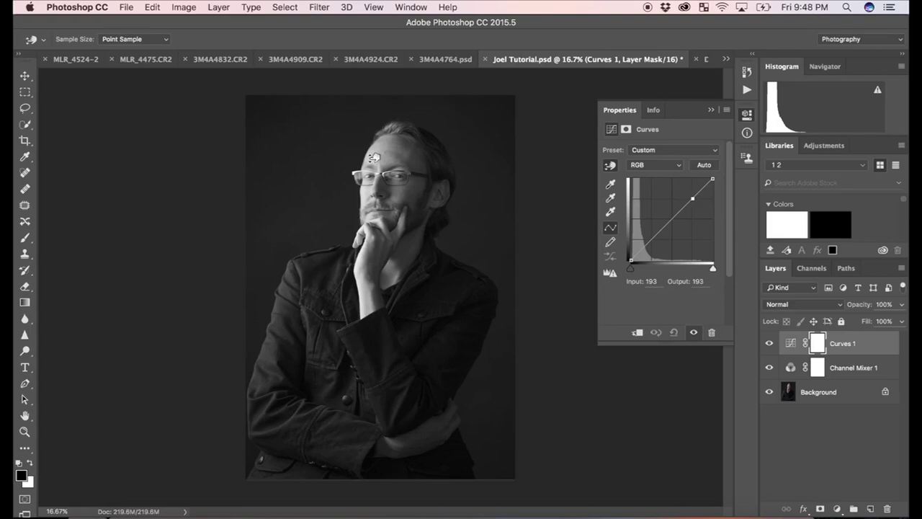
mouse_move(373, 158)
mouse_down()
mouse_move(374, 147)
mouse_move(377, 194)
mouse_move(378, 158)
mouse_up()
drag(378, 159, 378, 157)
drag(378, 158, 380, 152)
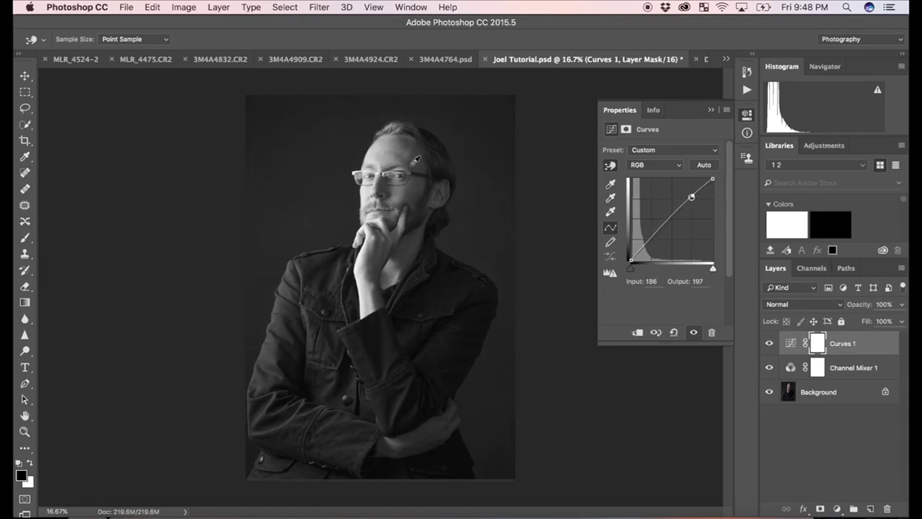
- Nudge the highlight point higher and drag the darker tones down for more contrast
click(692, 195)
drag(694, 195, 692, 193)
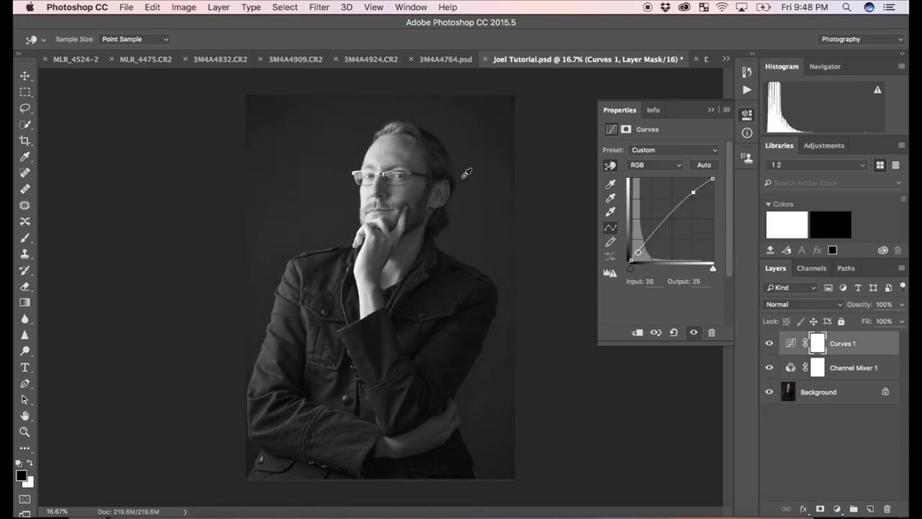
click(610, 167)
click(404, 195)
mouse_move(406, 195)
mouse_down()
mouse_move(407, 224)
mouse_move(406, 209)
mouse_up()
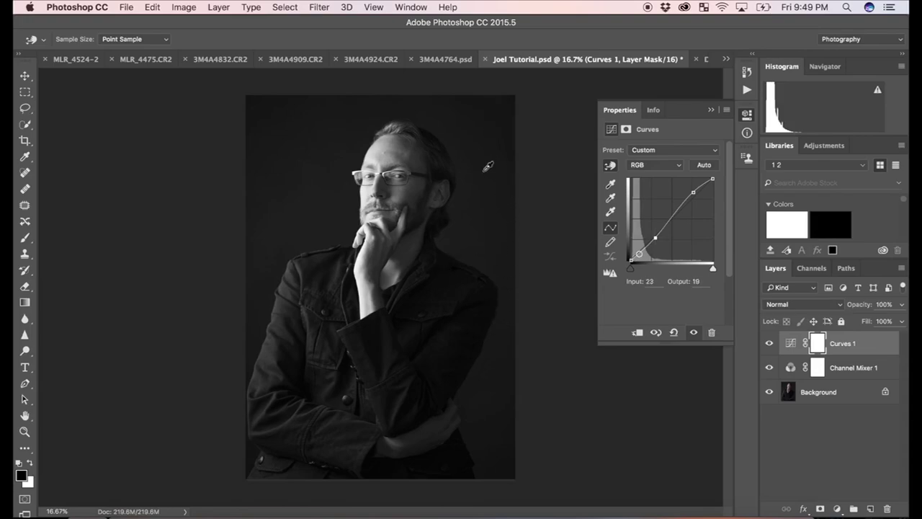
- Drag down on the dark background to set the shadow curve point to input 21, output 12
click(509, 116)
drag(509, 117, 511, 116)
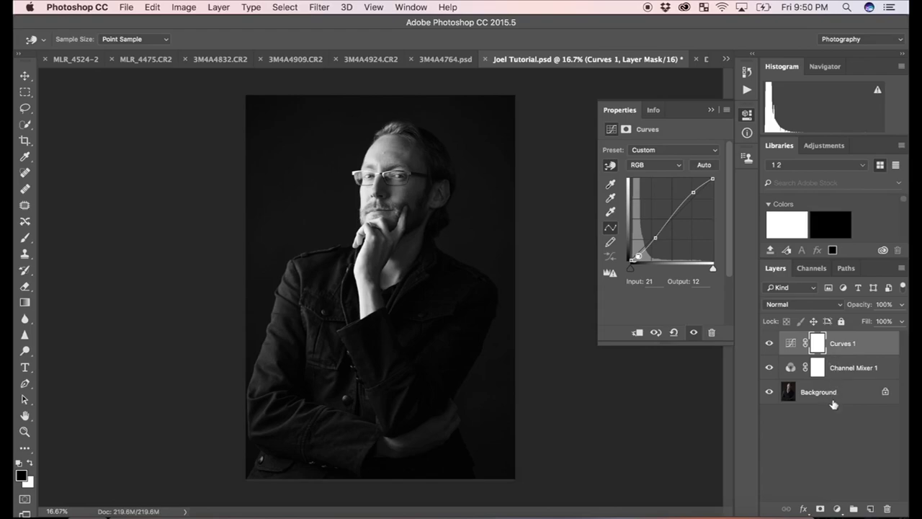
- Stamp all visible layers into a merged layer with Cmd+Option+Shift+E and toggle it to compare
key(m)
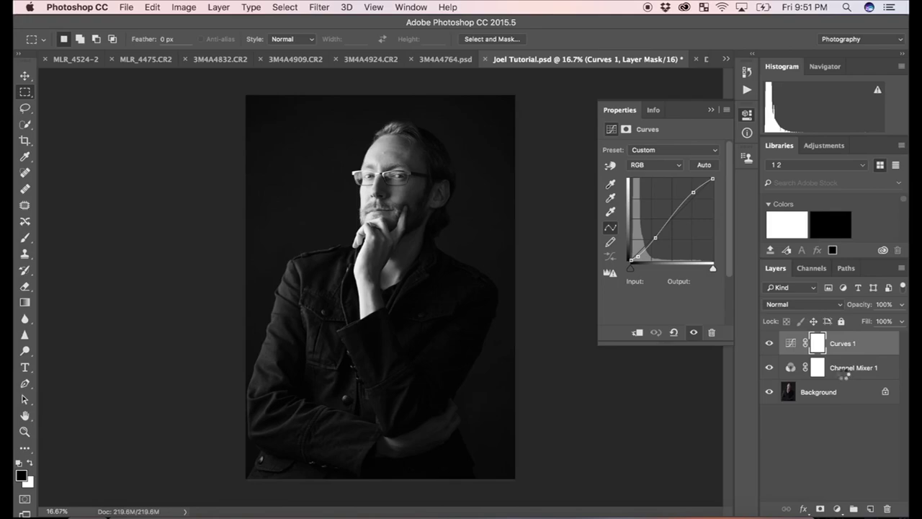
key(super+alt+shift+e)
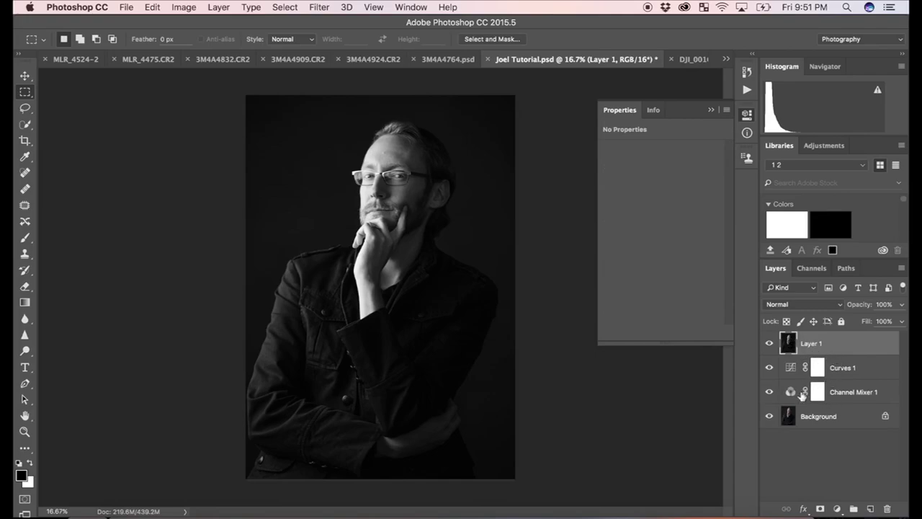
click(771, 345)
click(771, 345)
click(321, 8)
click(683, 278)
- Rename the merged layer to 'Raw Filter'
double_click(813, 344)
text(Ra)
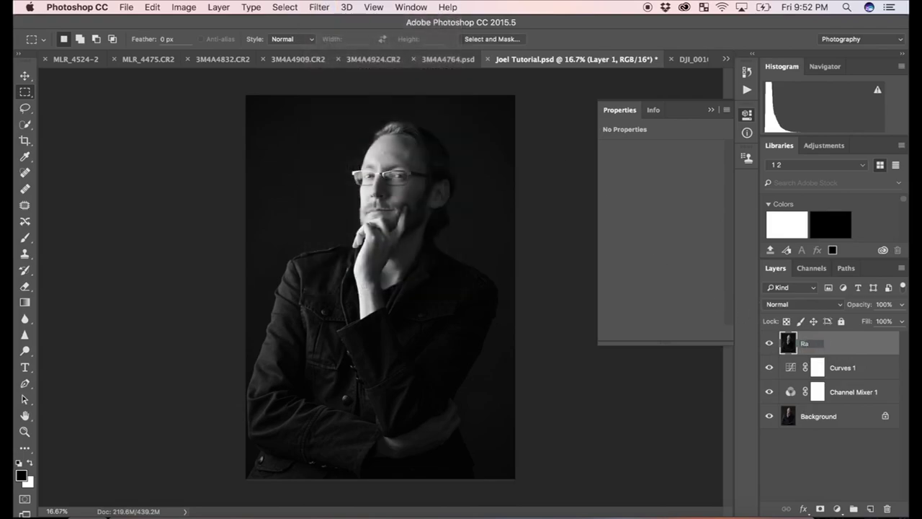
text(w Filter)
key(Return)
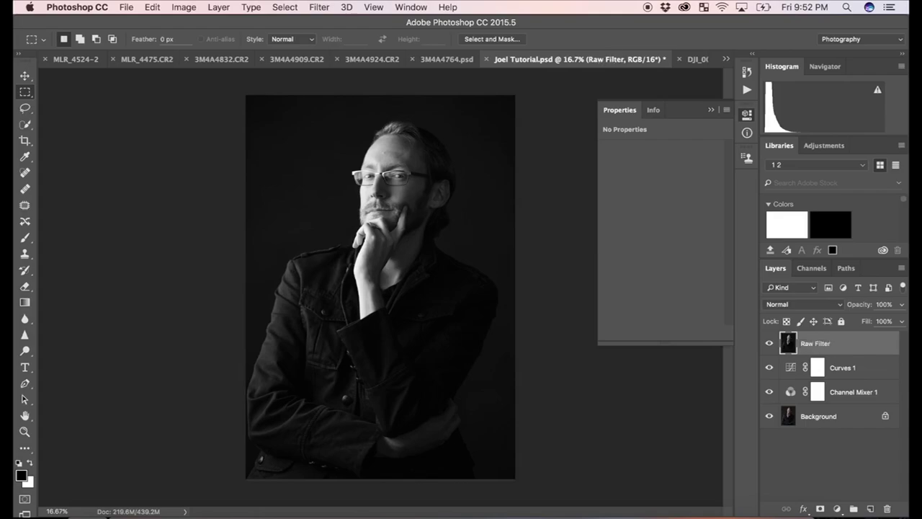
- Run Camera Raw Filter on Raw Filter with Clarity +17 and sharpening Amount 9, Radius 1.0, Detail 25
click(319, 7)
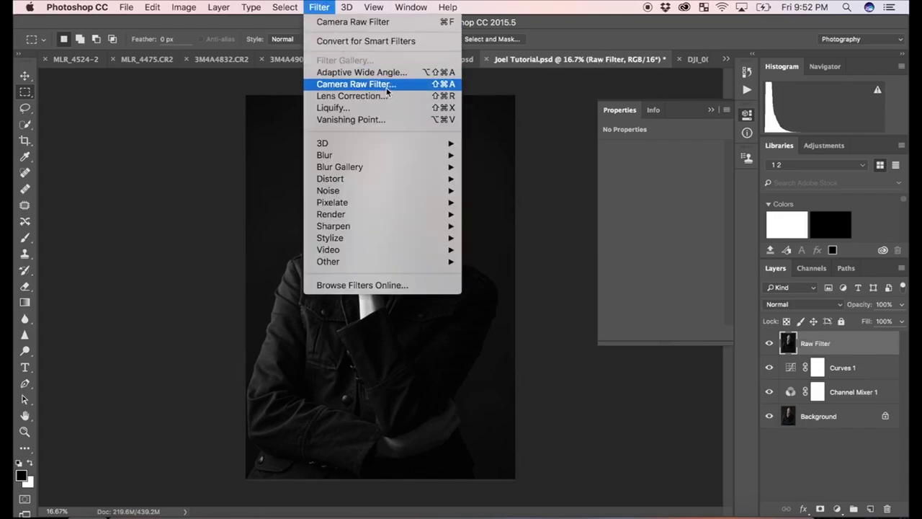
key(Escape)
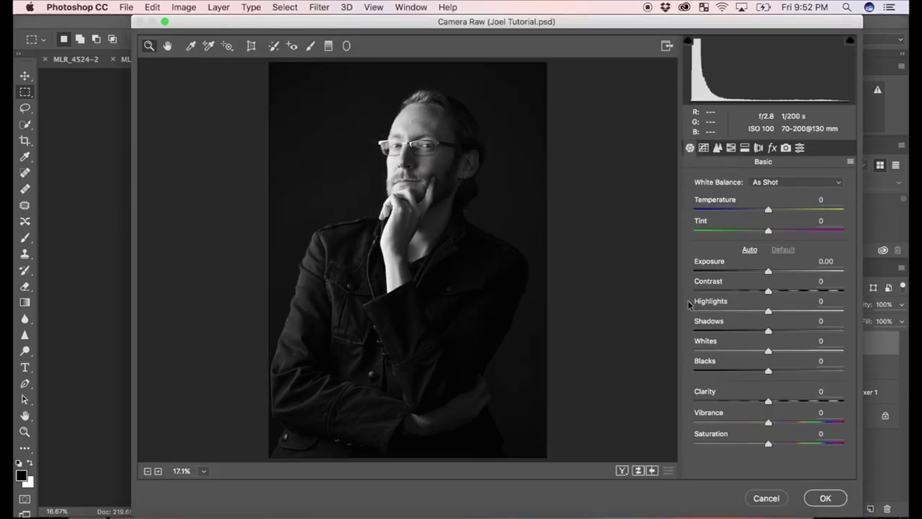
drag(769, 400, 781, 403)
drag(783, 402, 781, 403)
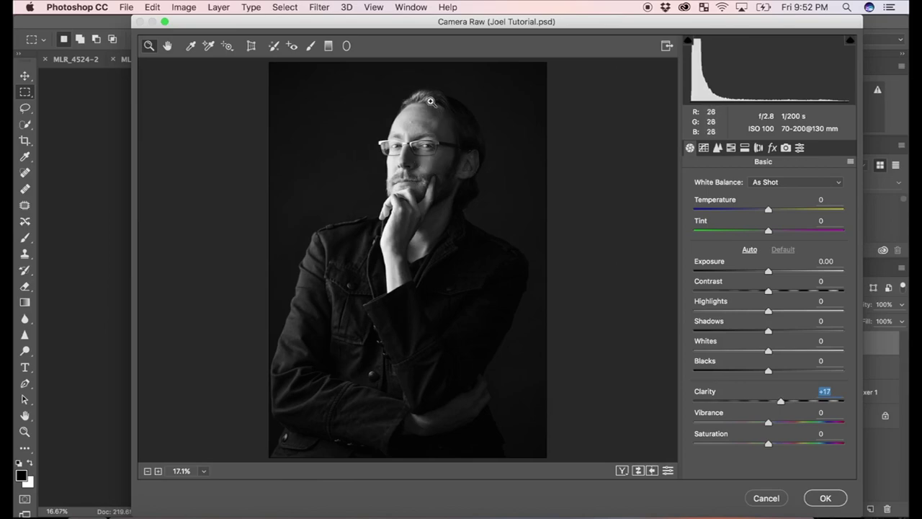
click(719, 147)
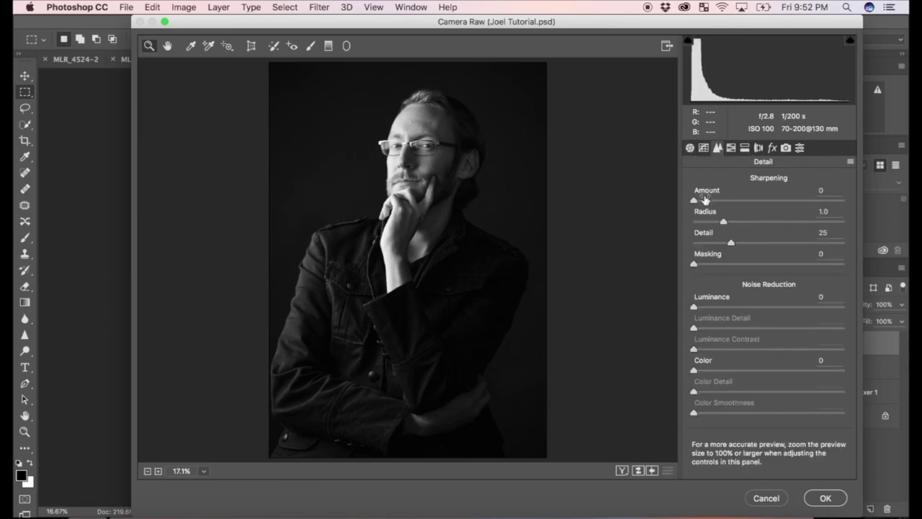
drag(697, 203, 704, 206)
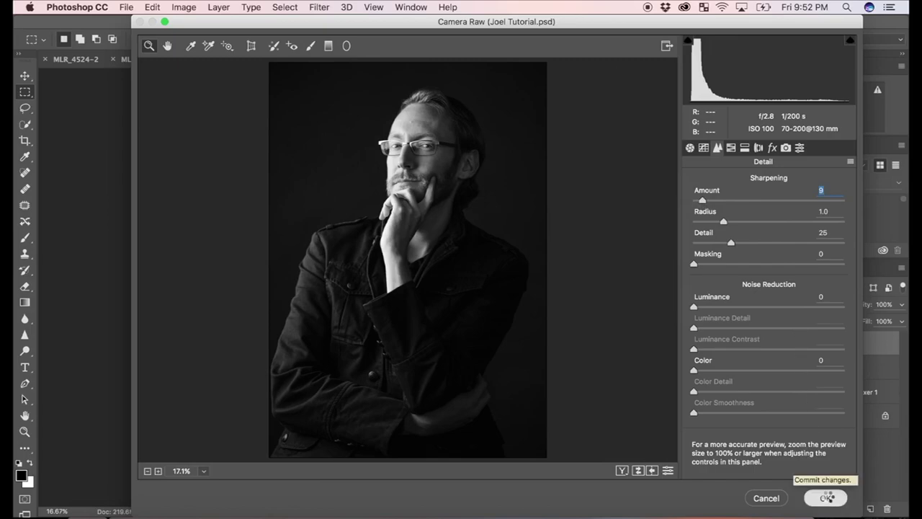
click(826, 498)
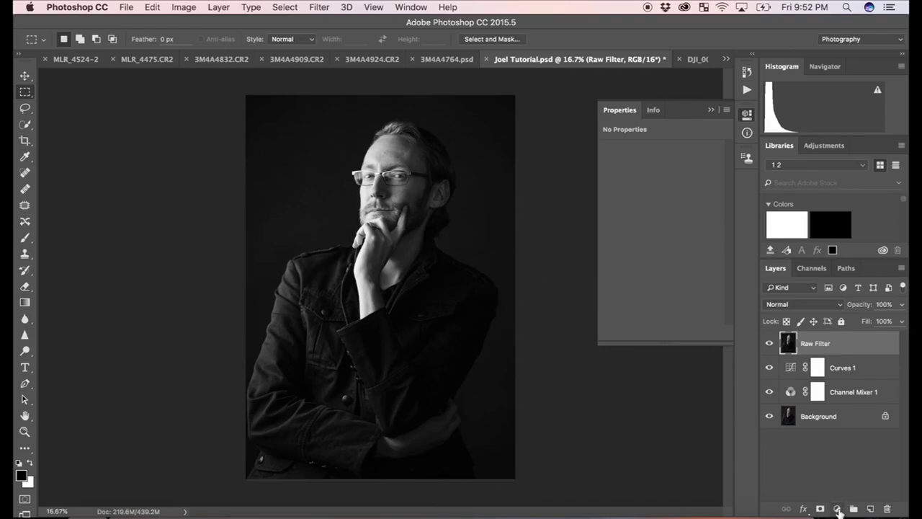
- Add a Warming Filter (85) Photo Filter layer at 15% density and toggle layers to compare
click(837, 510)
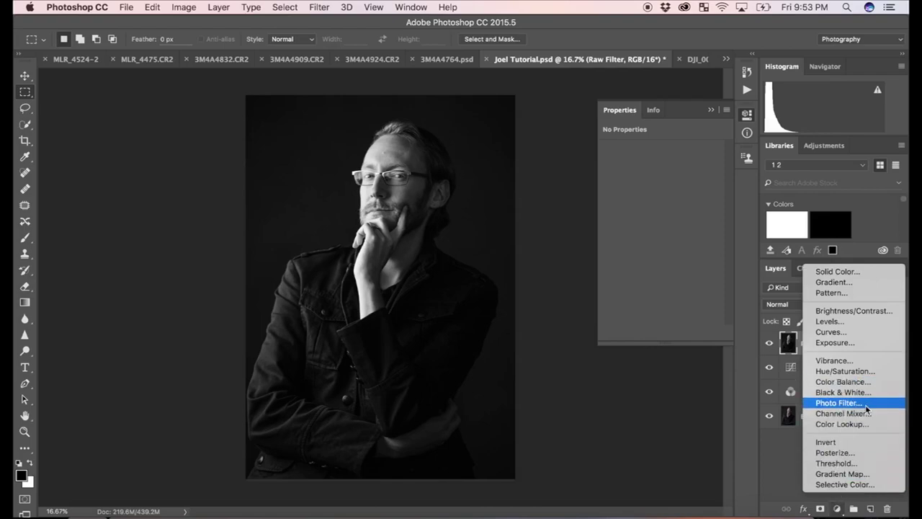
click(838, 403)
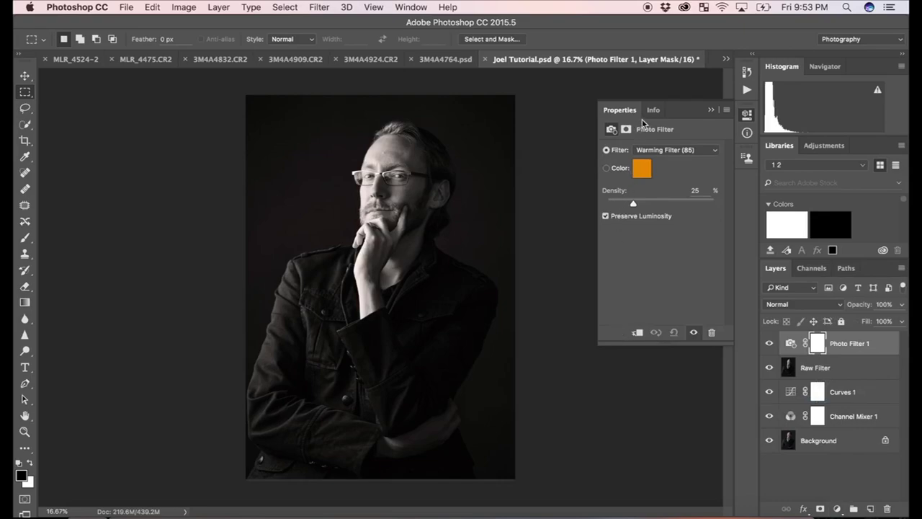
click(696, 155)
click(697, 153)
drag(633, 206, 625, 206)
drag(626, 202, 622, 204)
click(782, 353)
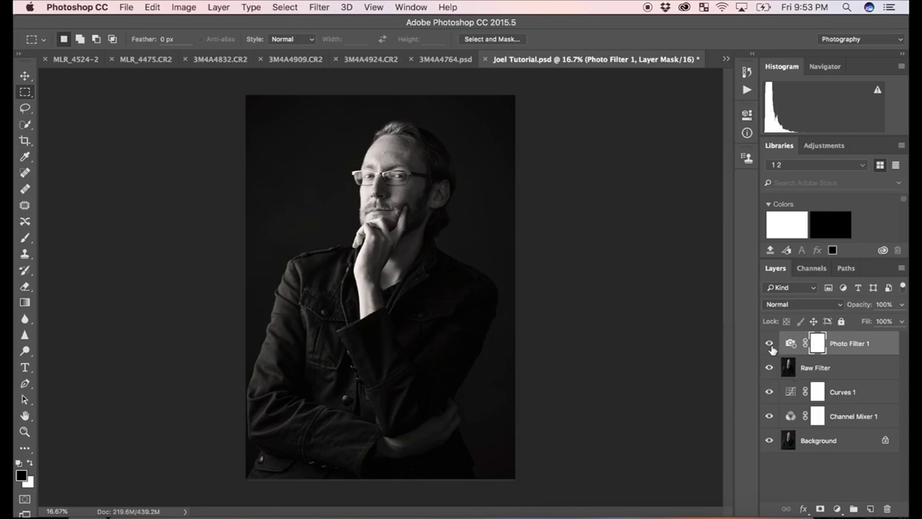
mouse_move(770, 349)
mouse_down()
mouse_move(769, 421)
mouse_move(769, 346)
mouse_up()
- Switch to DJI_0016.jpg and add a monochrome Channel Mixer adjustment layer
click(719, 60)
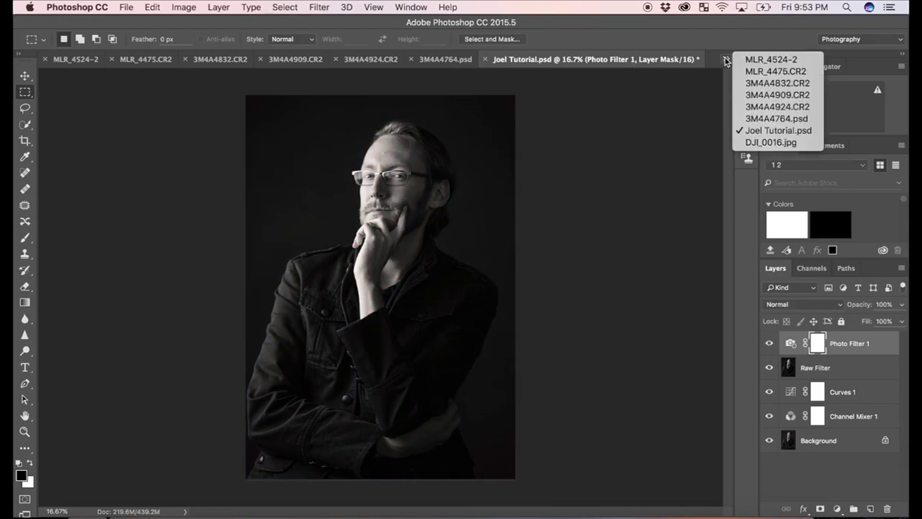
click(764, 141)
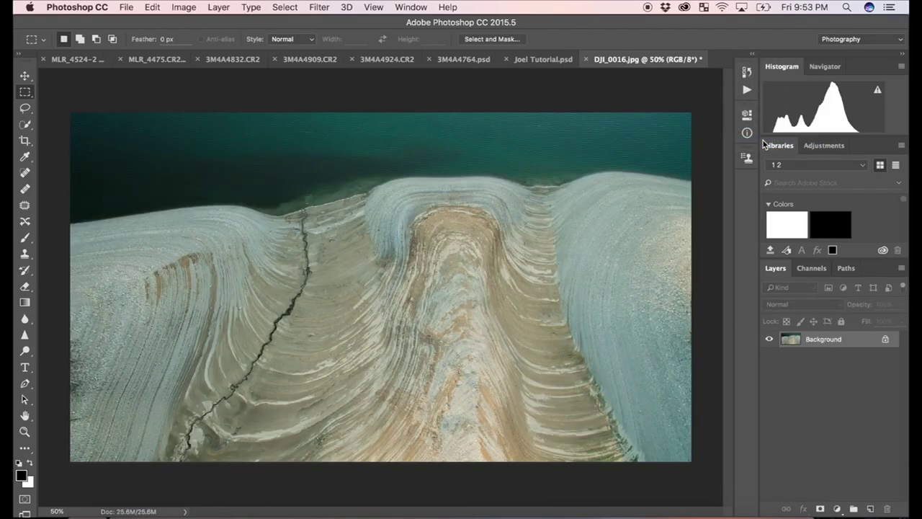
click(838, 508)
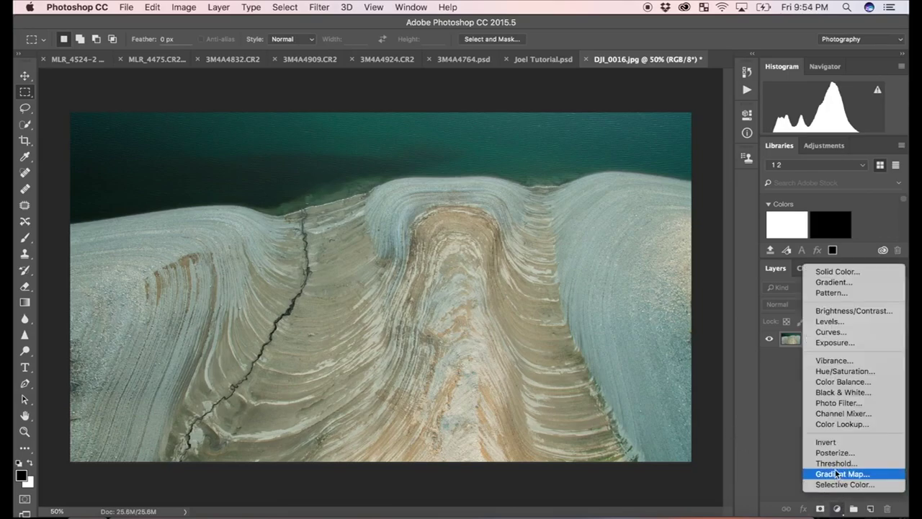
click(854, 415)
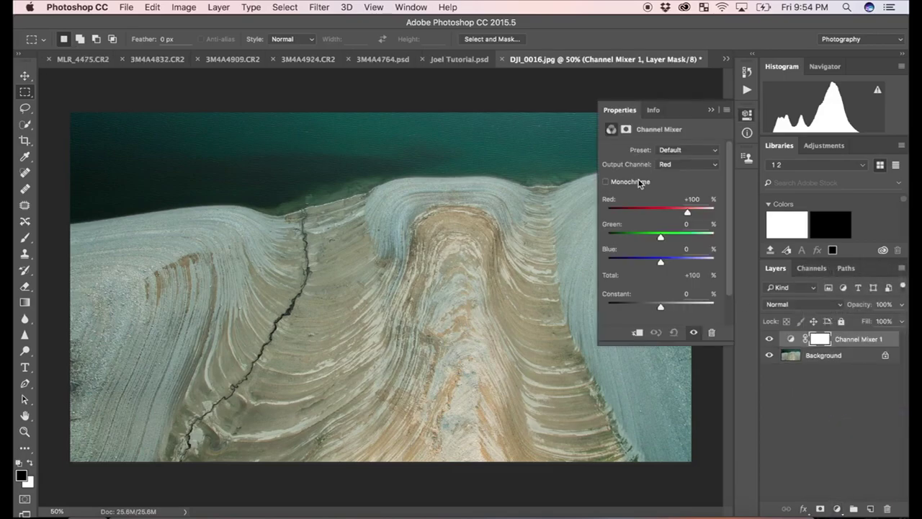
click(606, 182)
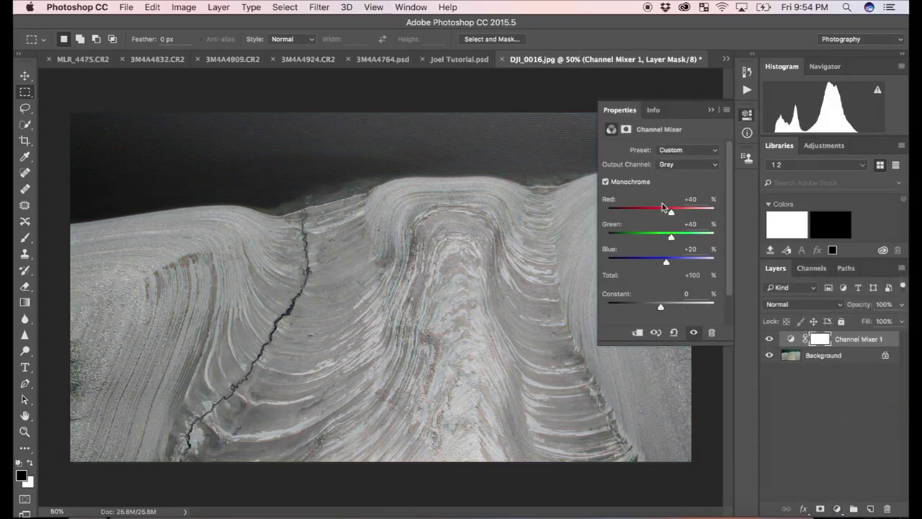
- Try the Infrared, Blue, Green, Orange, Red and Yellow filter presets, then reset to Default
click(680, 152)
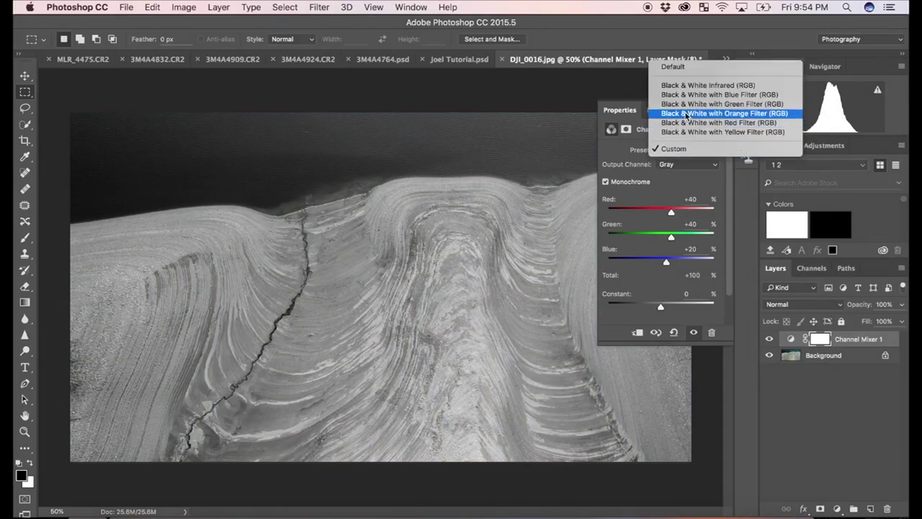
click(691, 85)
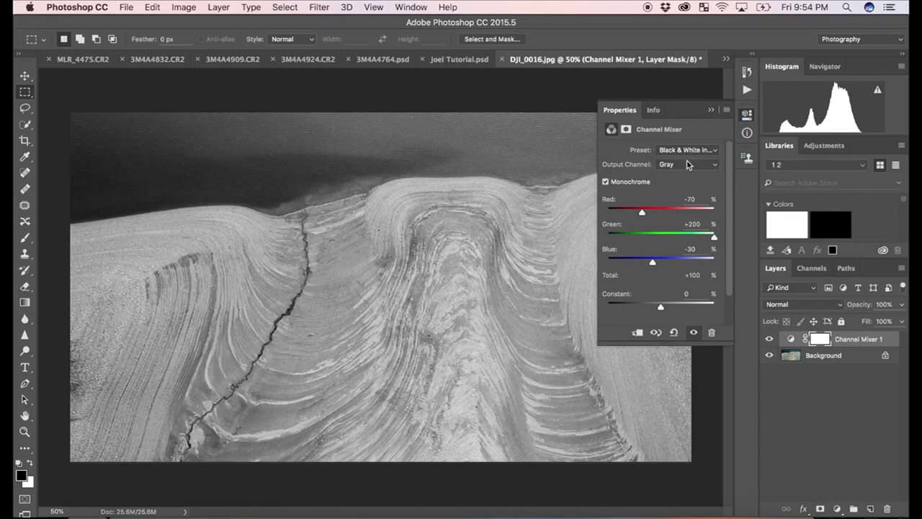
click(691, 152)
click(692, 159)
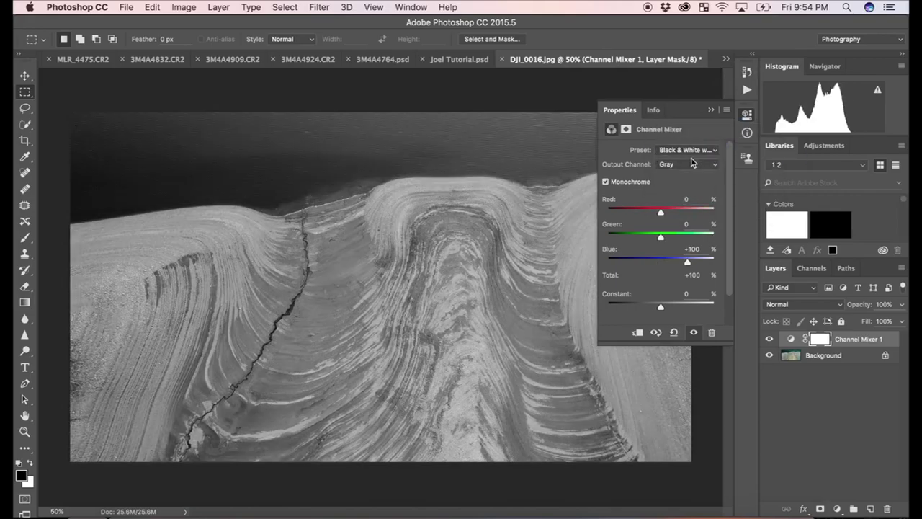
click(692, 160)
click(689, 157)
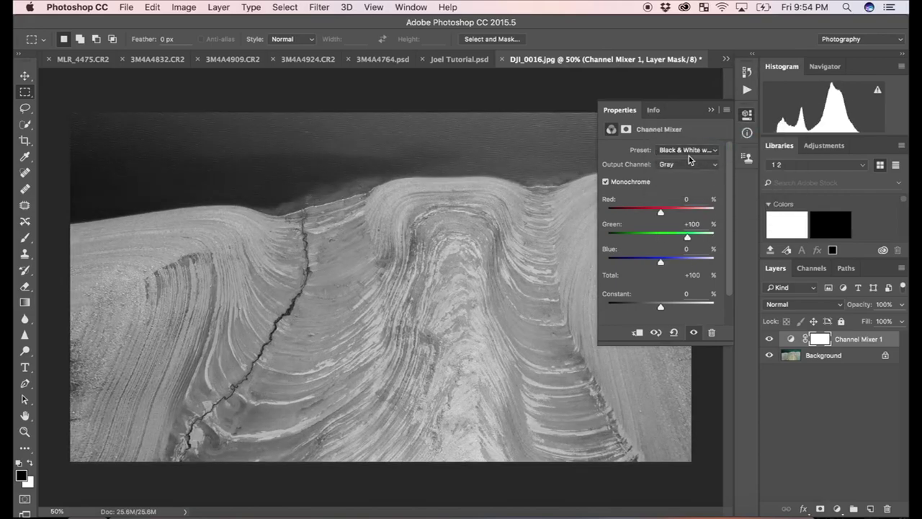
click(689, 155)
click(689, 160)
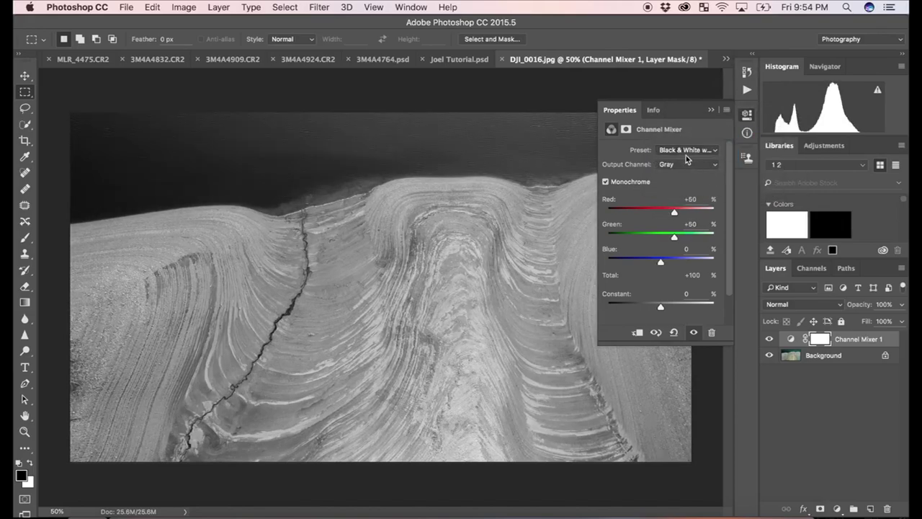
click(687, 157)
click(685, 159)
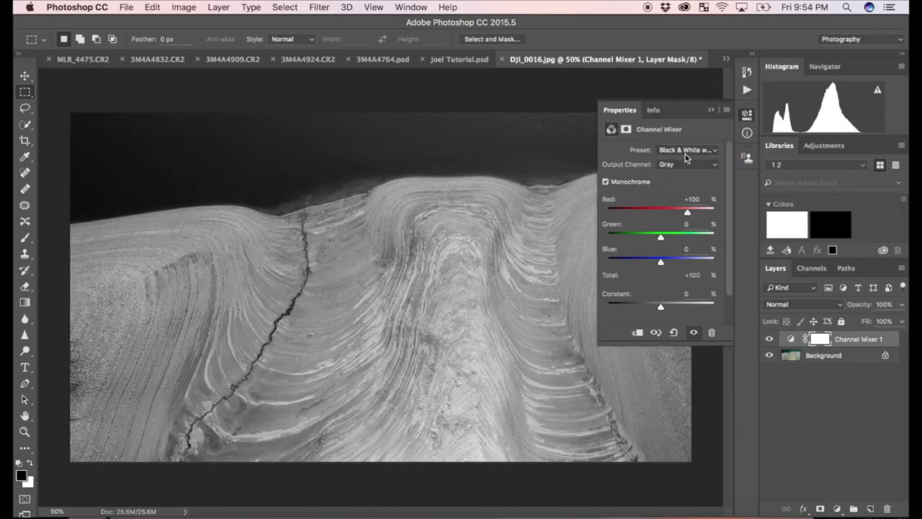
click(685, 154)
click(686, 155)
click(683, 152)
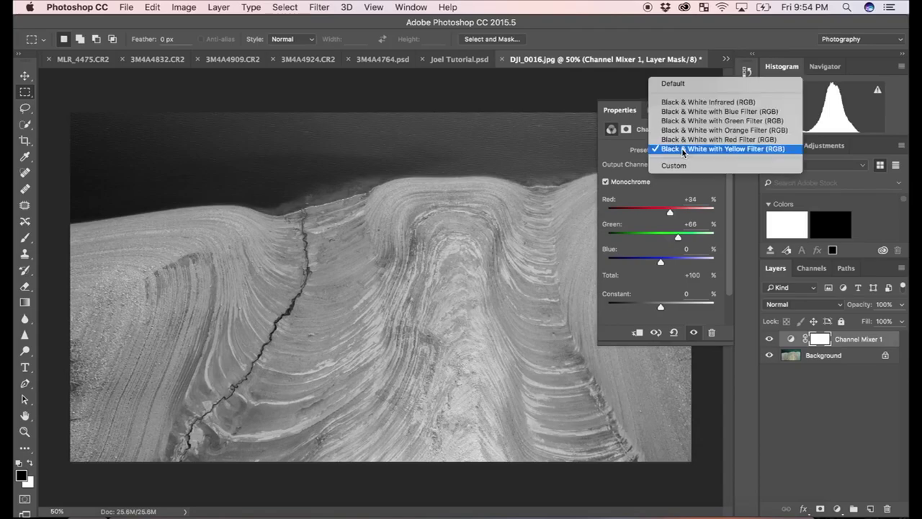
click(682, 86)
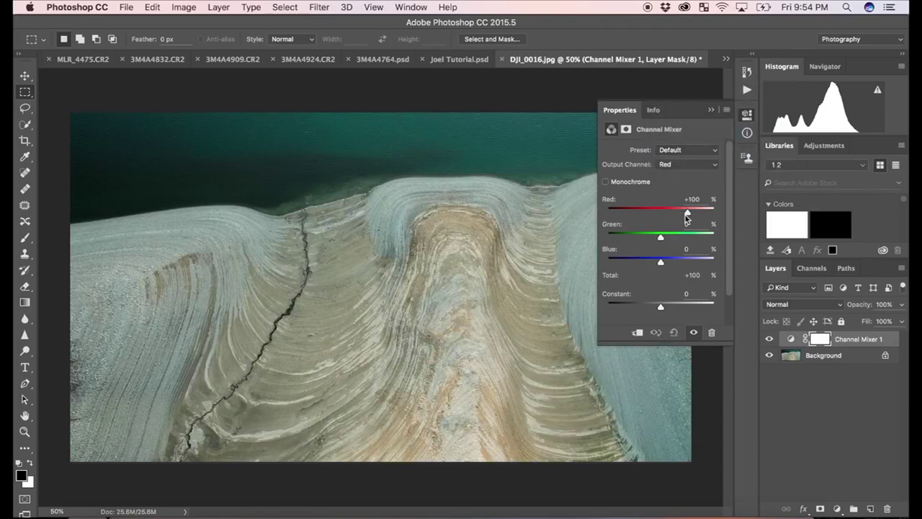
- Re-enable Monochrome and set Red +42, Green +37, Blue -2, Constant +2 by hand
click(631, 182)
drag(688, 212, 660, 262)
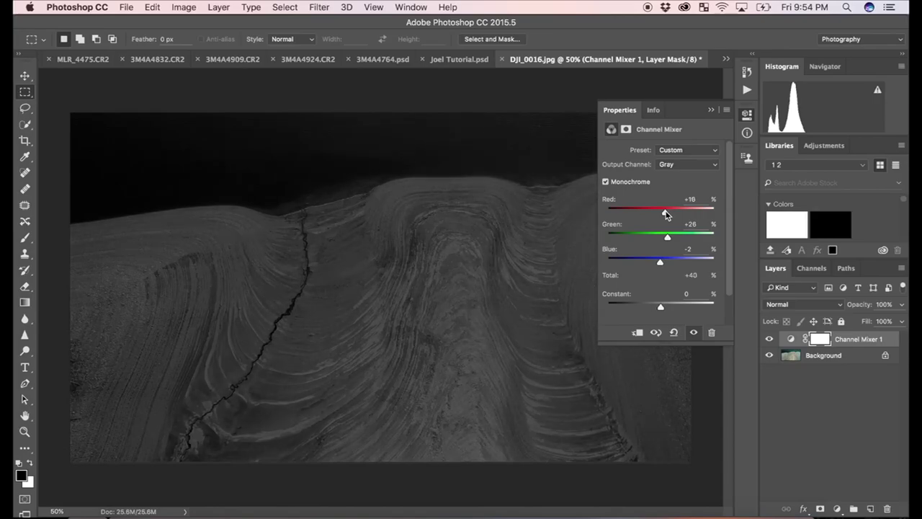
drag(666, 213, 672, 242)
drag(661, 309, 661, 309)
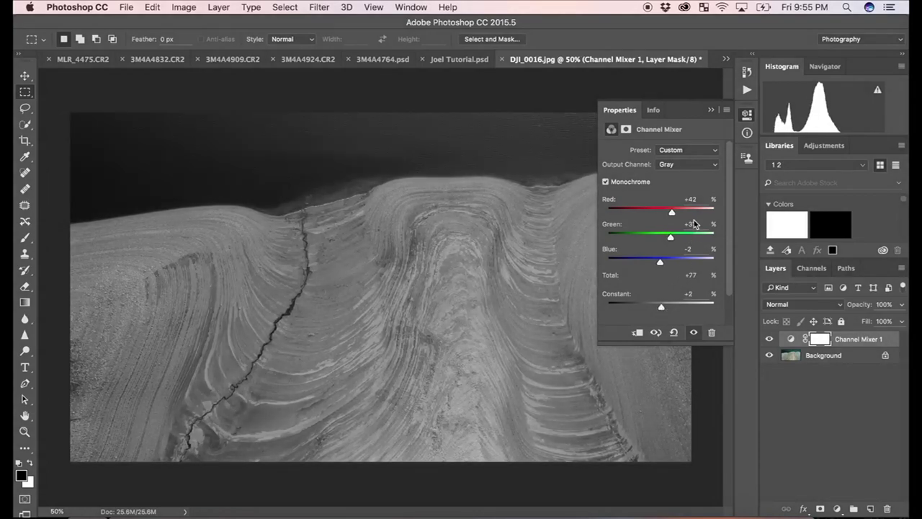
- Add a Curves layer, darkening the sky and lifting rock midtones into an S-curve on the image
click(837, 509)
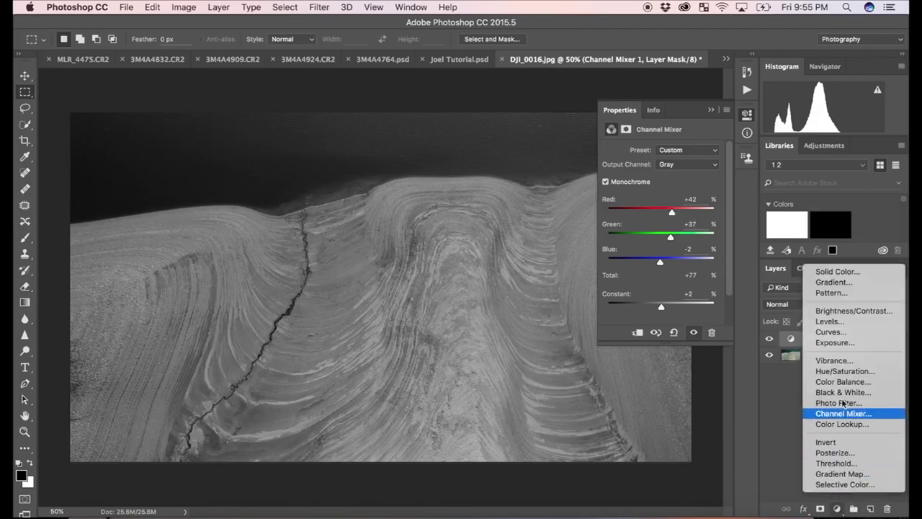
click(830, 332)
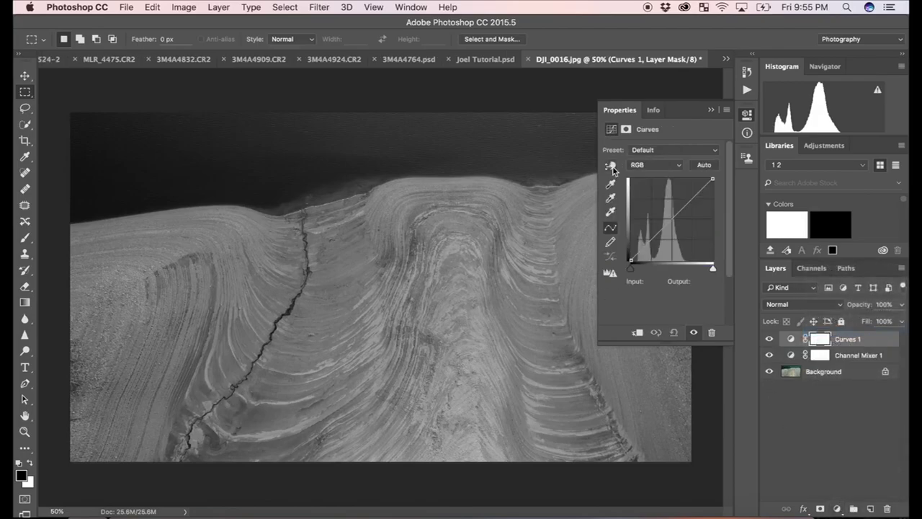
click(611, 167)
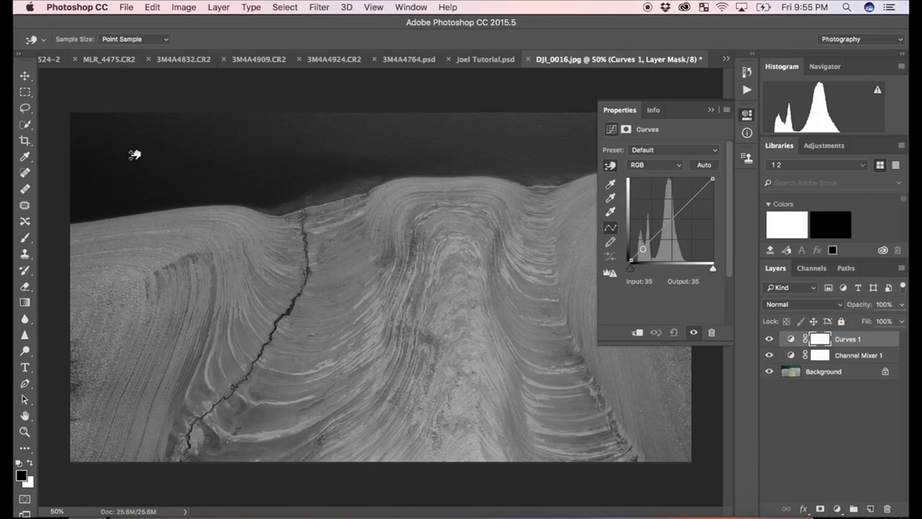
drag(135, 154, 134, 159)
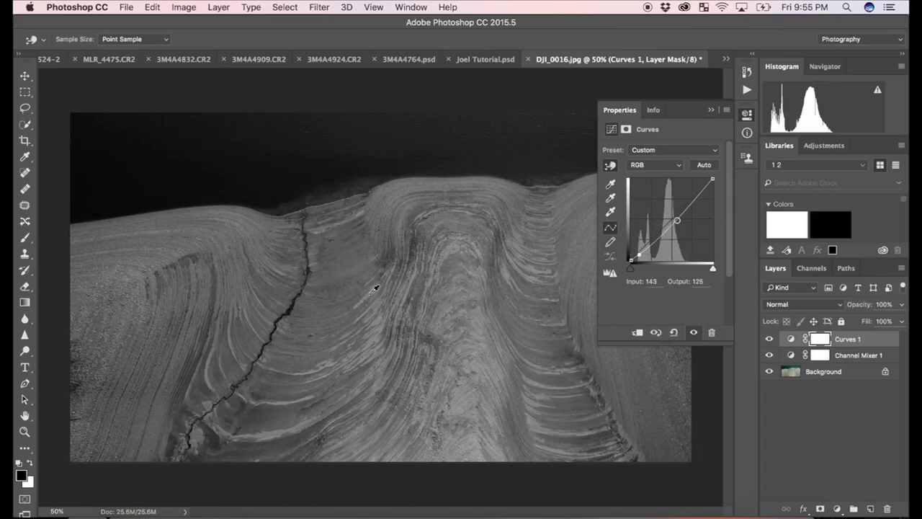
drag(376, 287, 374, 273)
drag(318, 305, 315, 314)
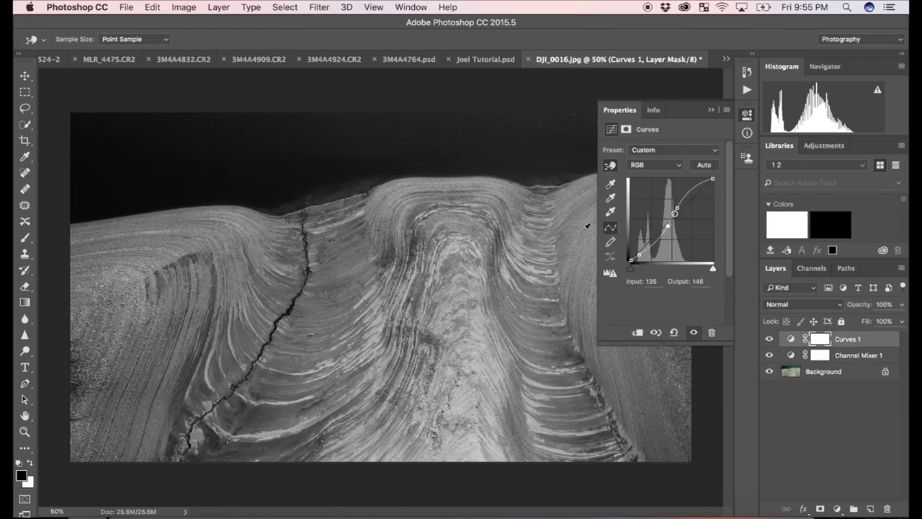
- Collapse the Curves properties and toggle Curves 1 off and on to compare the contrast
click(710, 110)
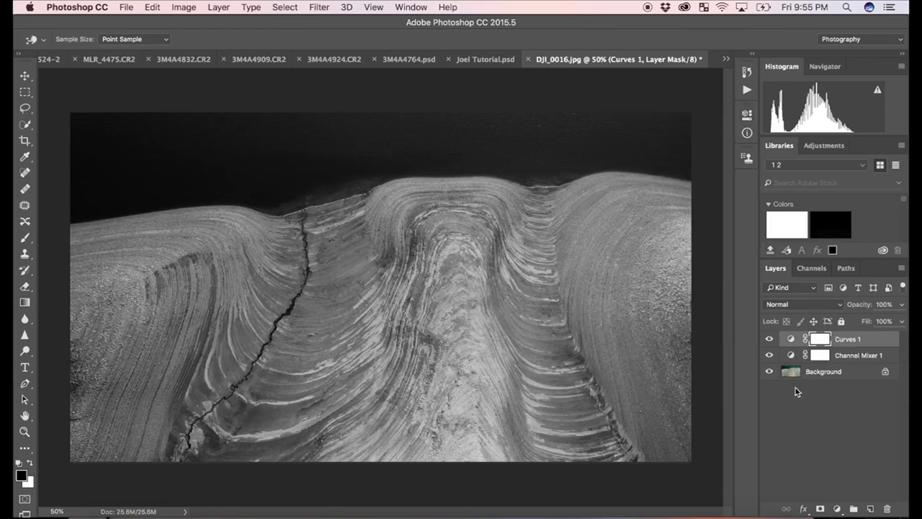
click(769, 340)
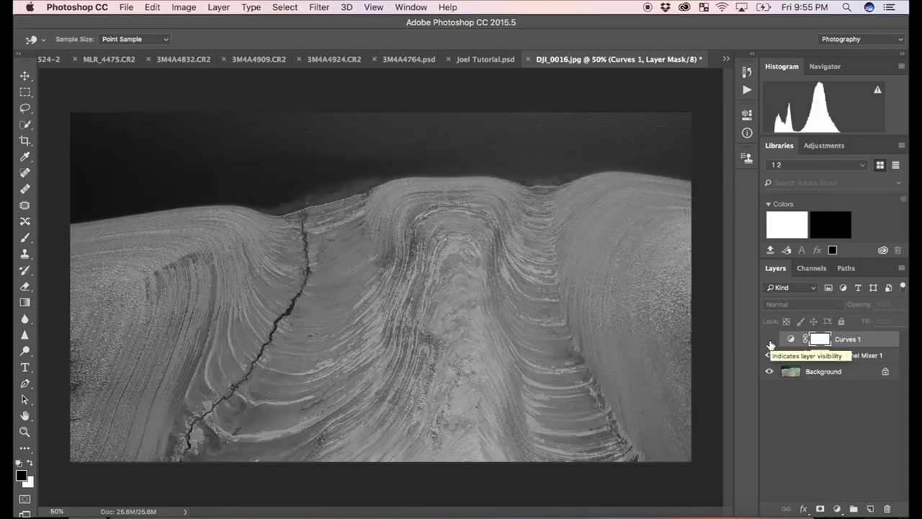
click(770, 340)
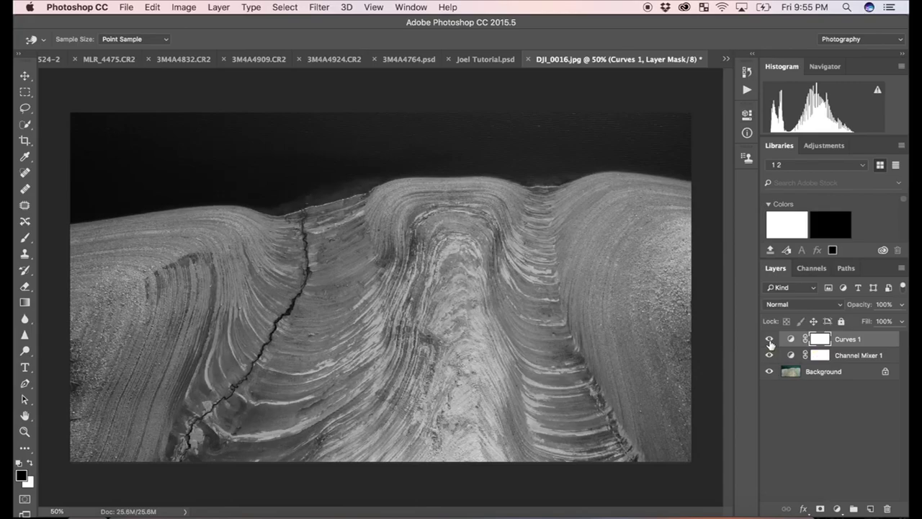